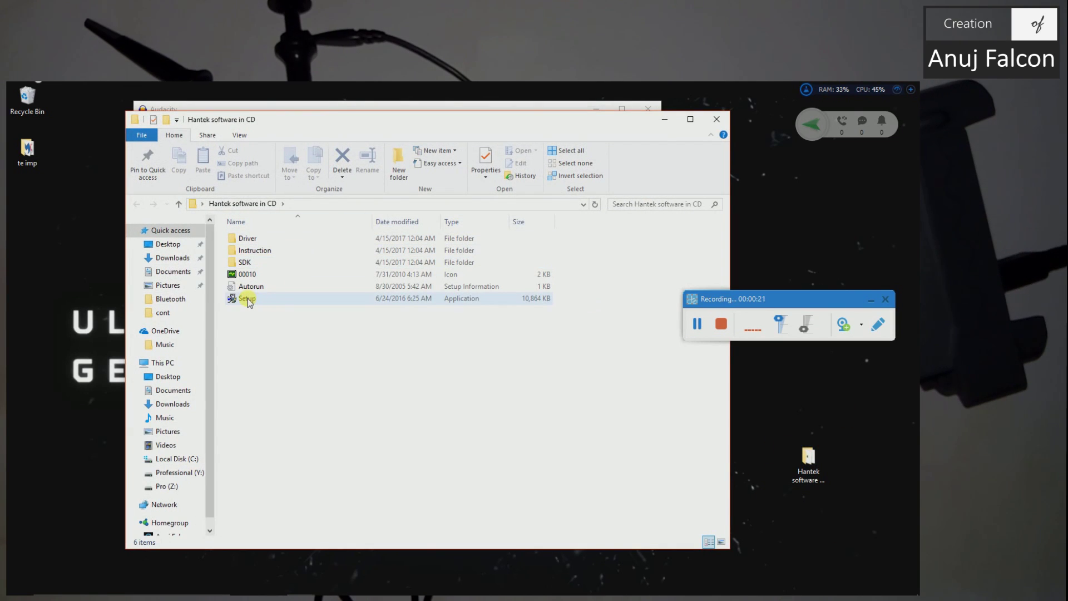
# - Run Setup from the Hantek software in CD folder to start the Hantek6022BL installer
pyautogui.doubleClick(248, 299)
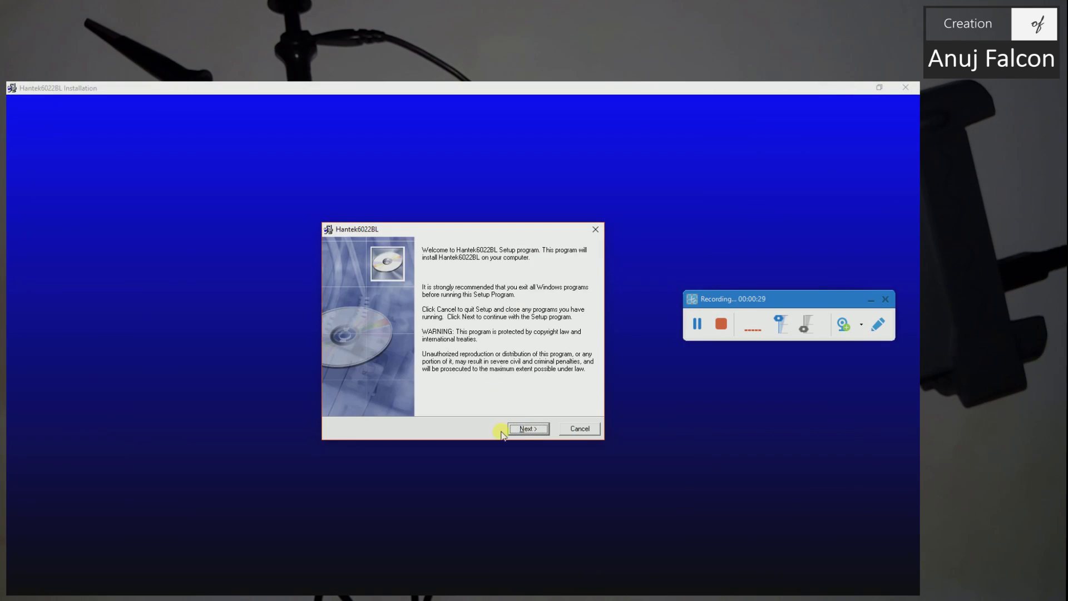
# - Step through the Hantek6022BL setup wizard to install the software, then finish it
pyautogui.click(528, 429)
pyautogui.click(523, 430)
pyautogui.click(529, 429)
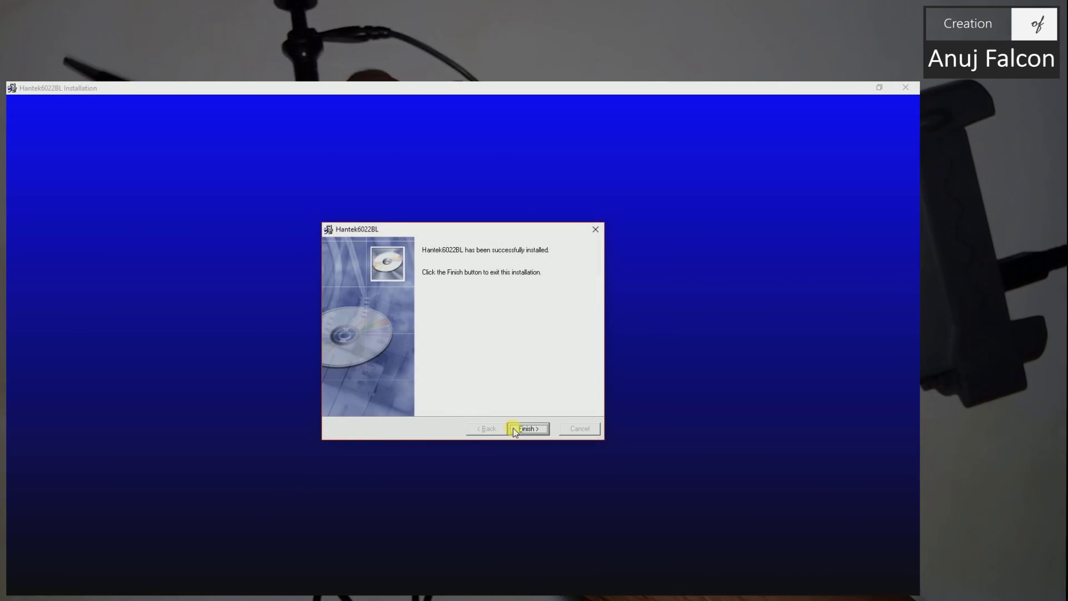
pyautogui.click(517, 429)
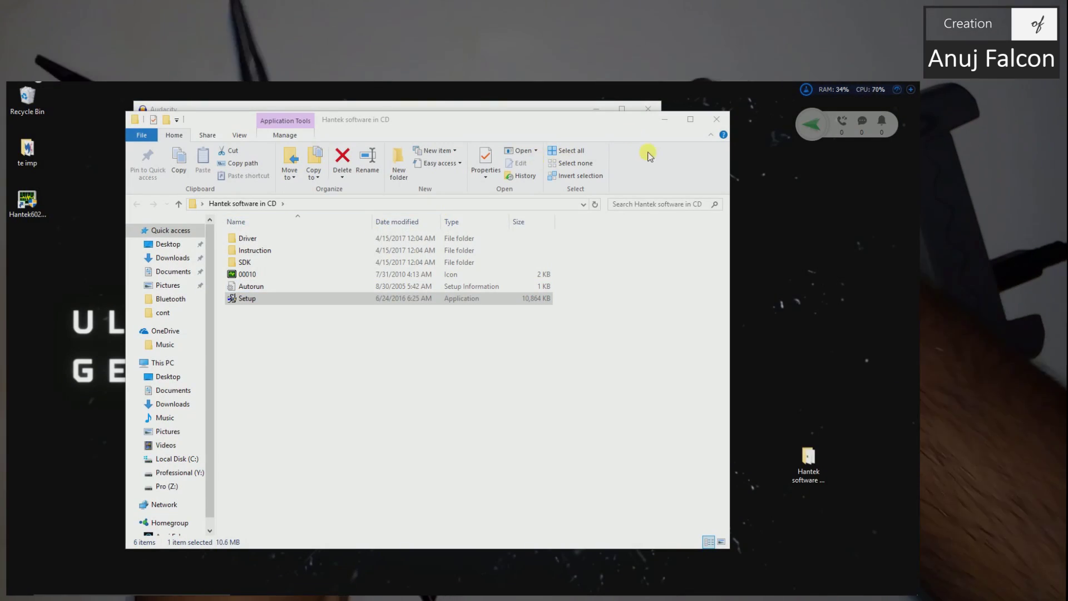
# - Close the software folder, minimize the recorder, and search 'device' to open Device Manager
pyautogui.click(715, 118)
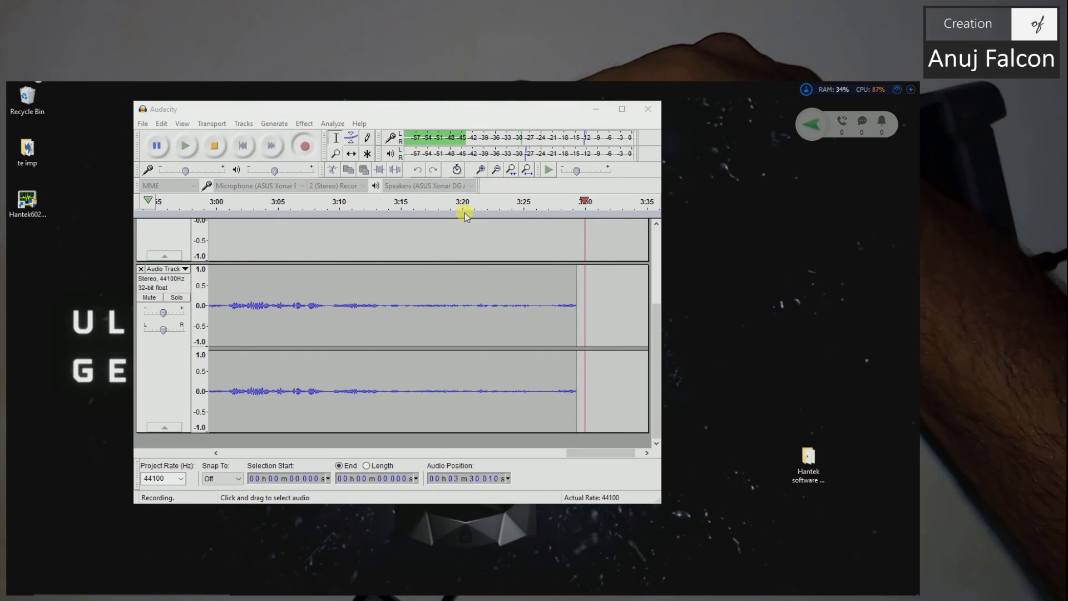
pyautogui.click(596, 108)
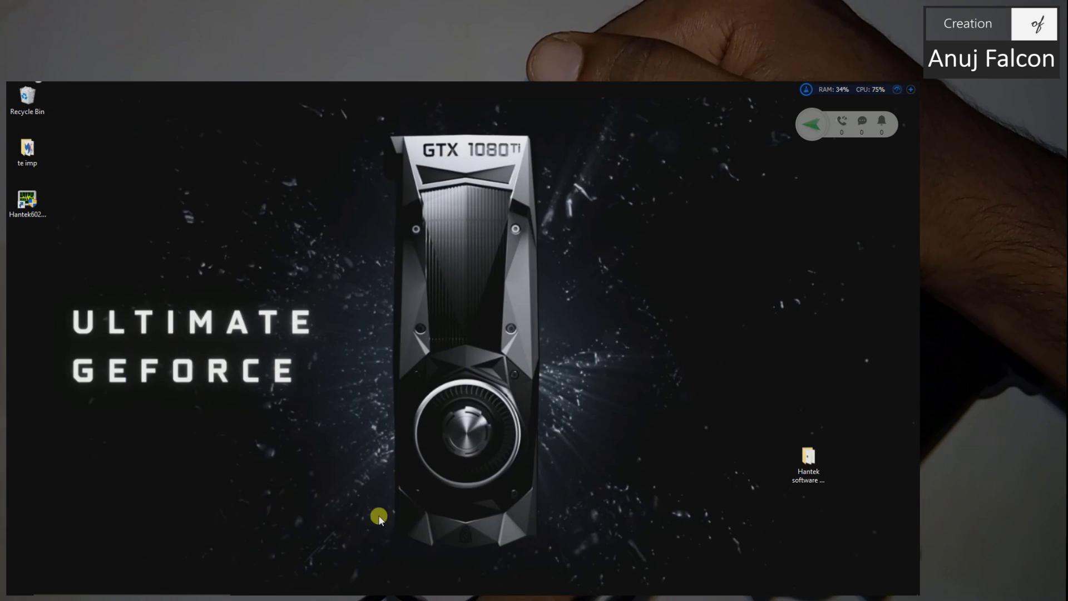
pyautogui.click(105, 590)
pyautogui.write('device')
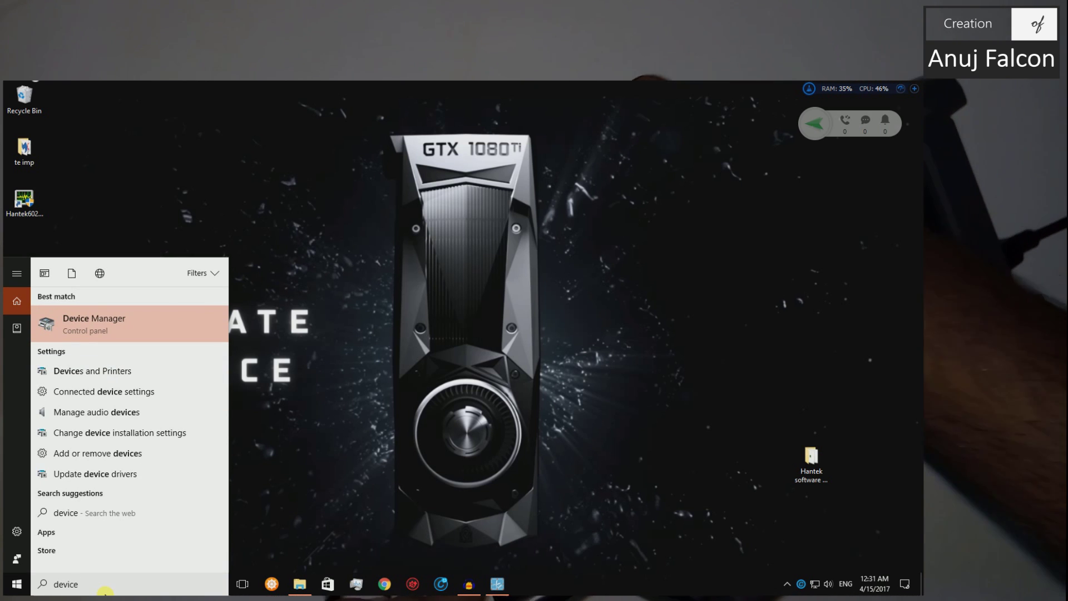
pyautogui.press('Return')
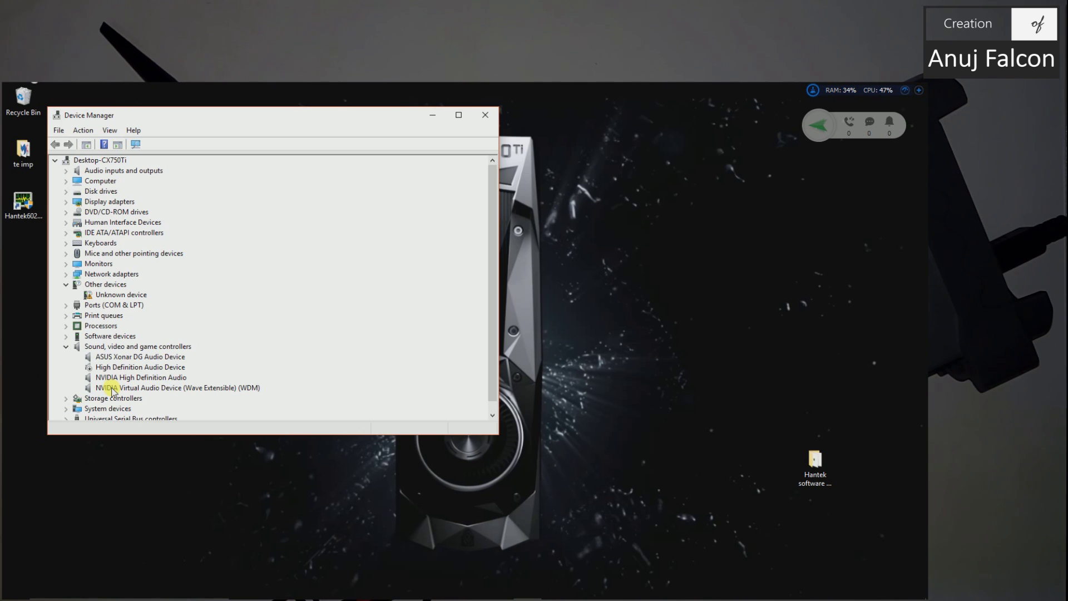
# - Update the Unknown device's driver manually: pick a device type from the list, then choose Have Disk
pyautogui.rightClick(104, 299)
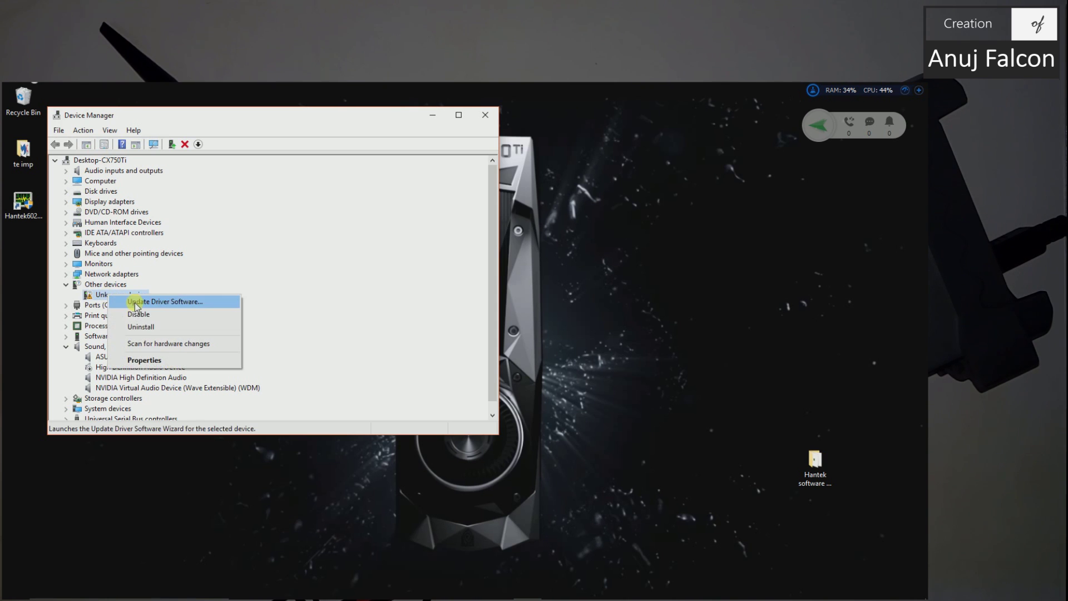
pyautogui.click(139, 305)
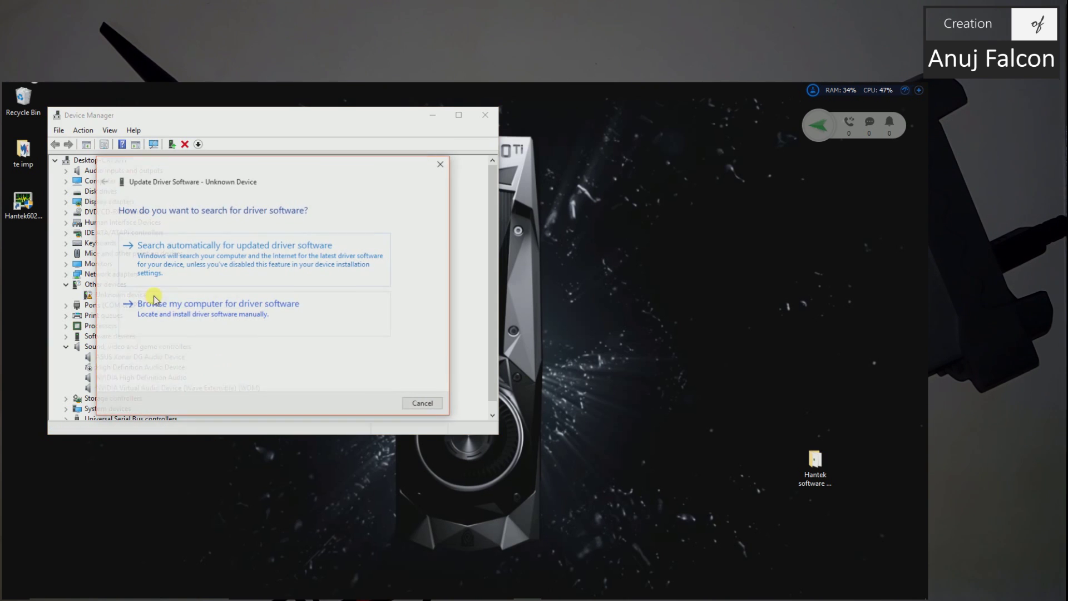
pyautogui.click(187, 310)
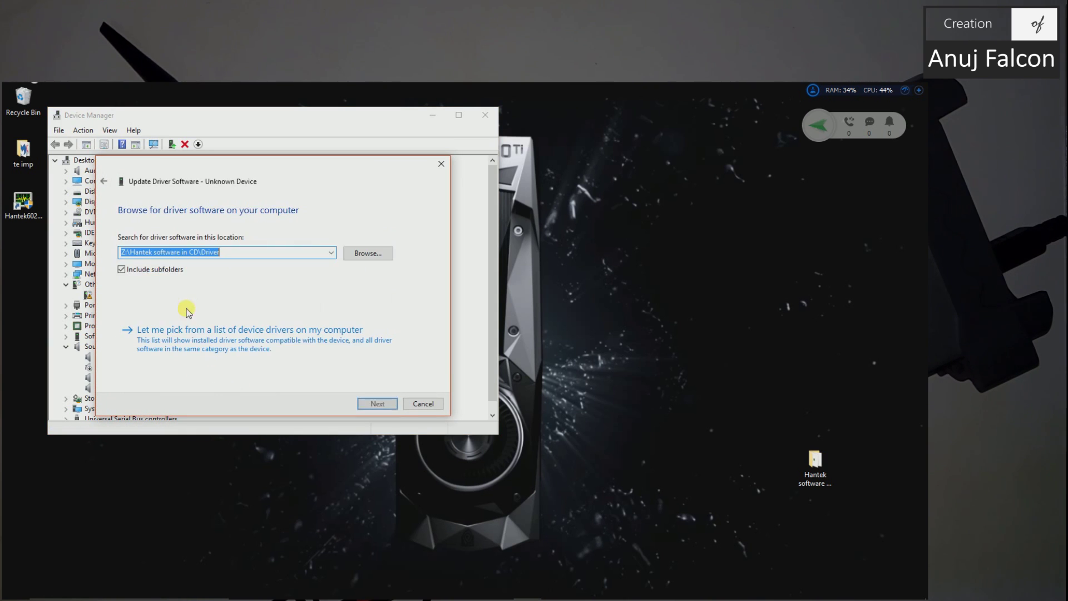
pyautogui.click(190, 344)
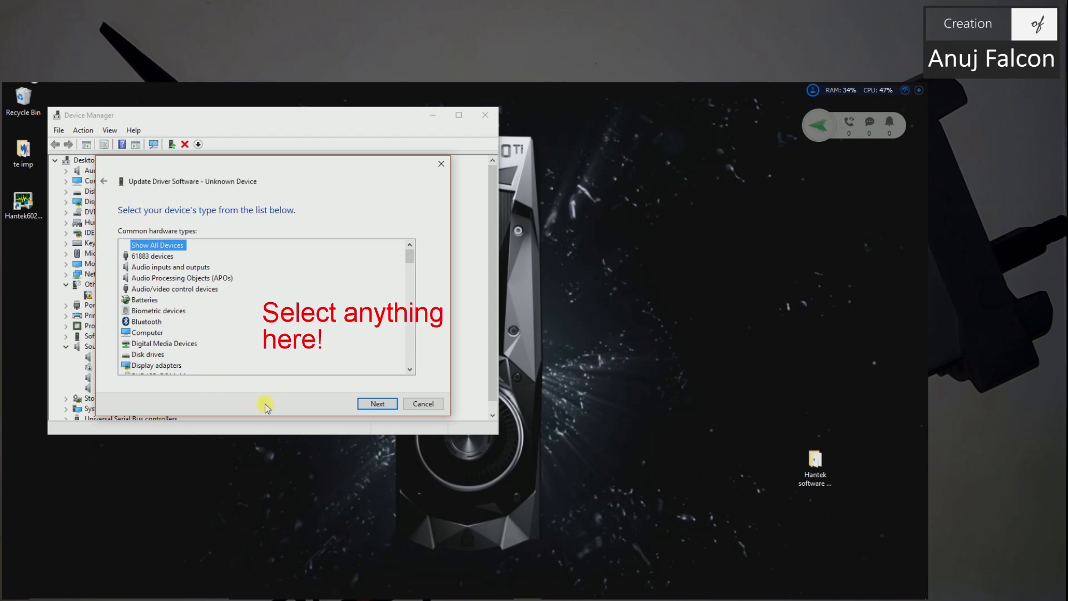
pyautogui.scroll(-3, 159, 321)
pyautogui.scroll(-9, 149, 326)
pyautogui.doubleClick(139, 257)
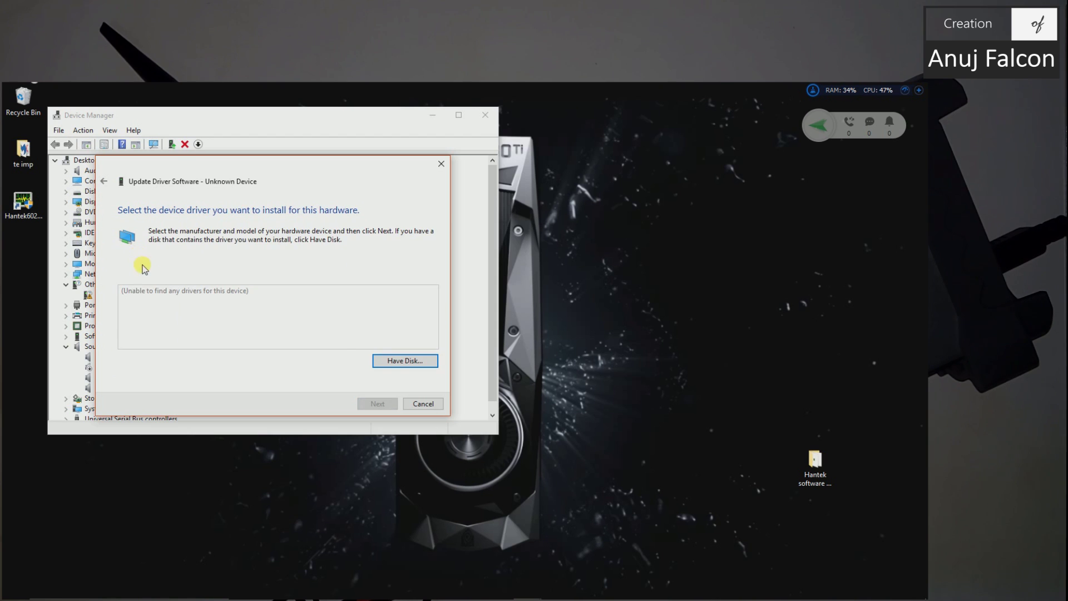
pyautogui.click(405, 361)
# - Browse to Desktop > Hantek software in CD > Driver and open the Hantek6022BL driver file
pyautogui.click(365, 344)
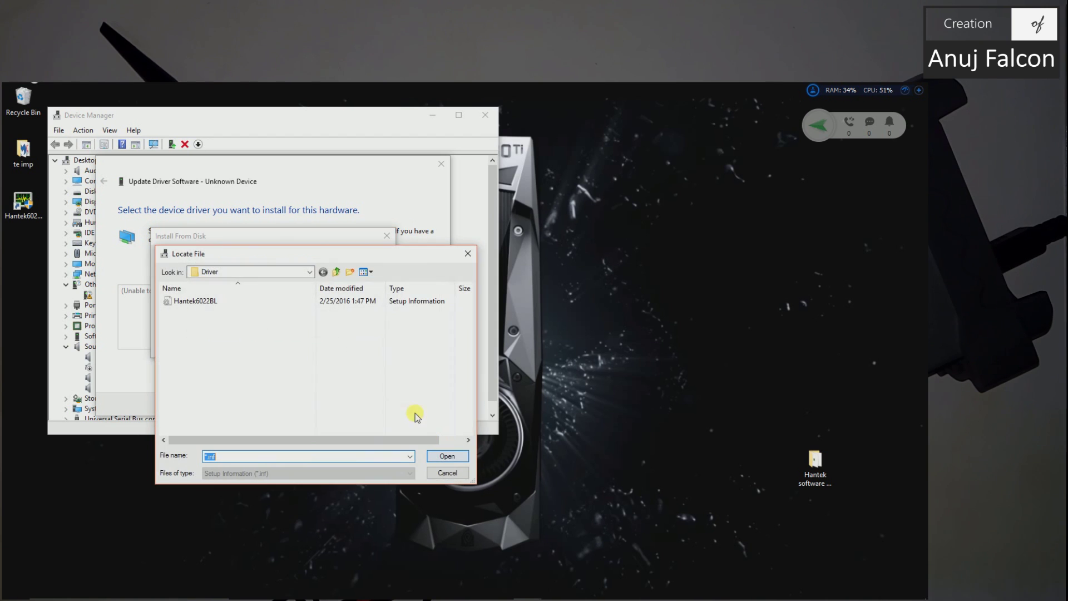
pyautogui.click(337, 272)
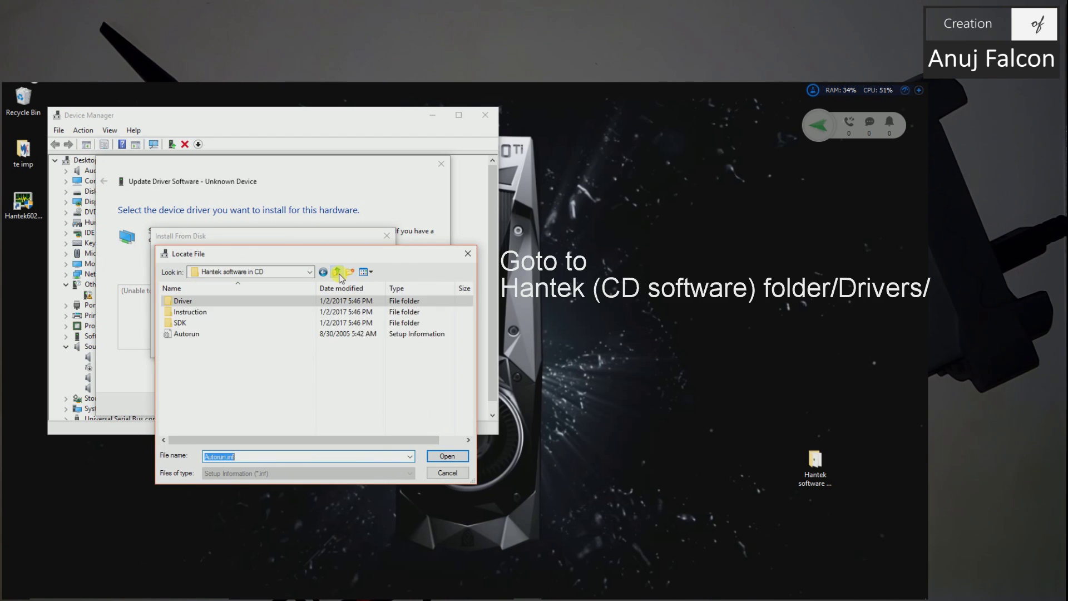
pyautogui.click(337, 272)
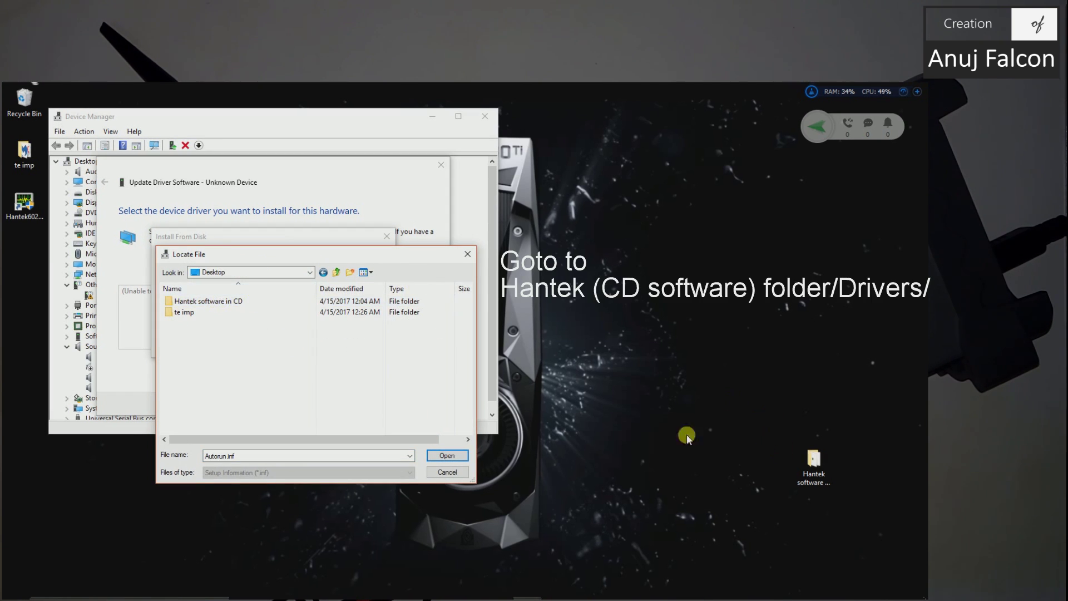
pyautogui.doubleClick(231, 302)
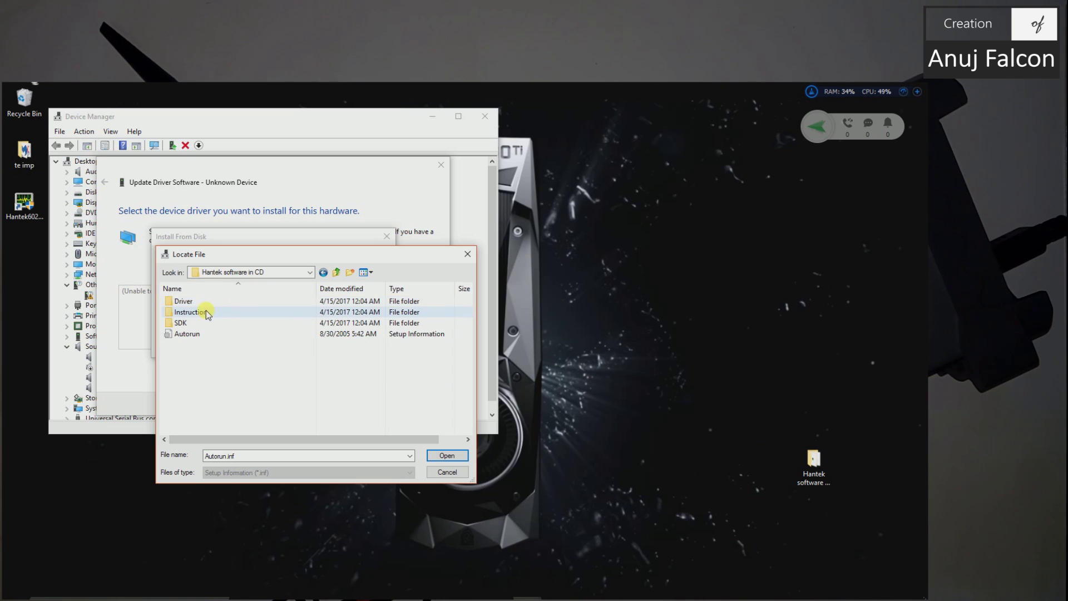
pyautogui.doubleClick(184, 301)
pyautogui.click(196, 302)
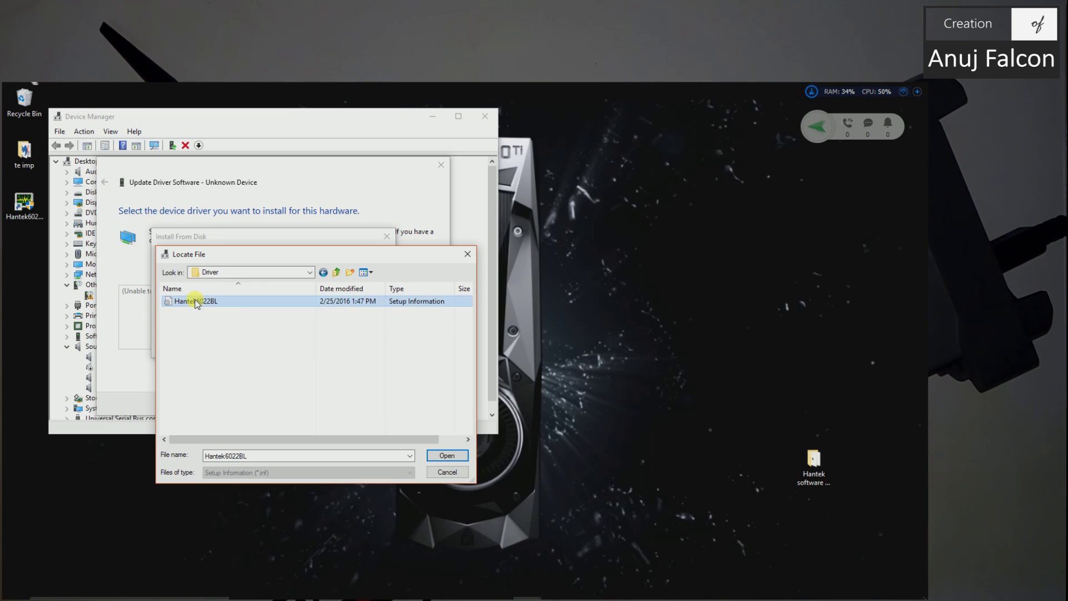
pyautogui.click(447, 456)
# - Install Hantek6022BL DRIVER 1, accepting the driver warning, and close the wizard
pyautogui.click(371, 260)
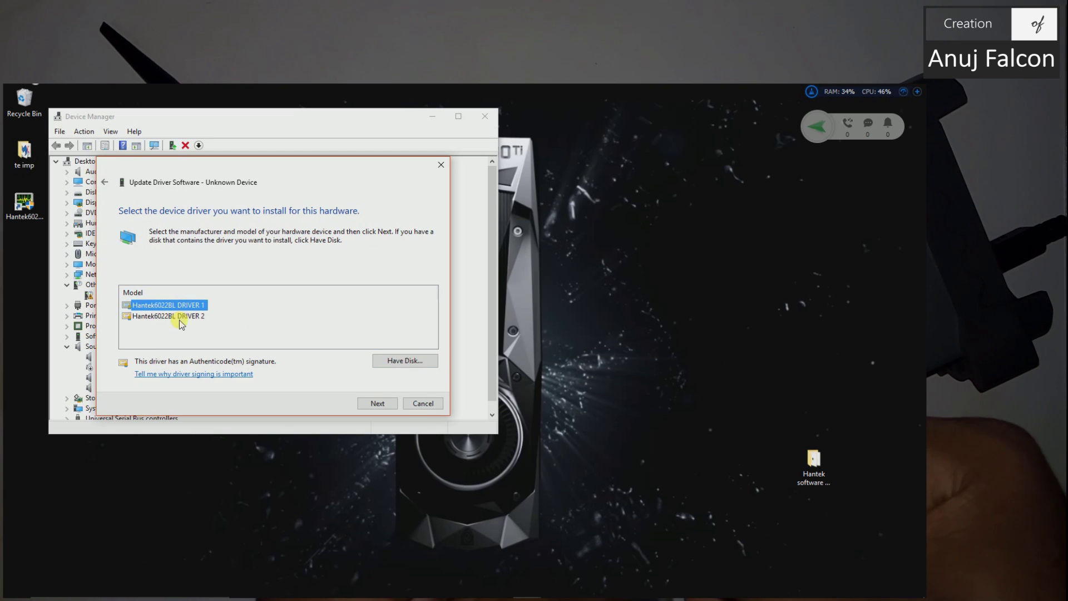
pyautogui.click(376, 405)
pyautogui.click(526, 406)
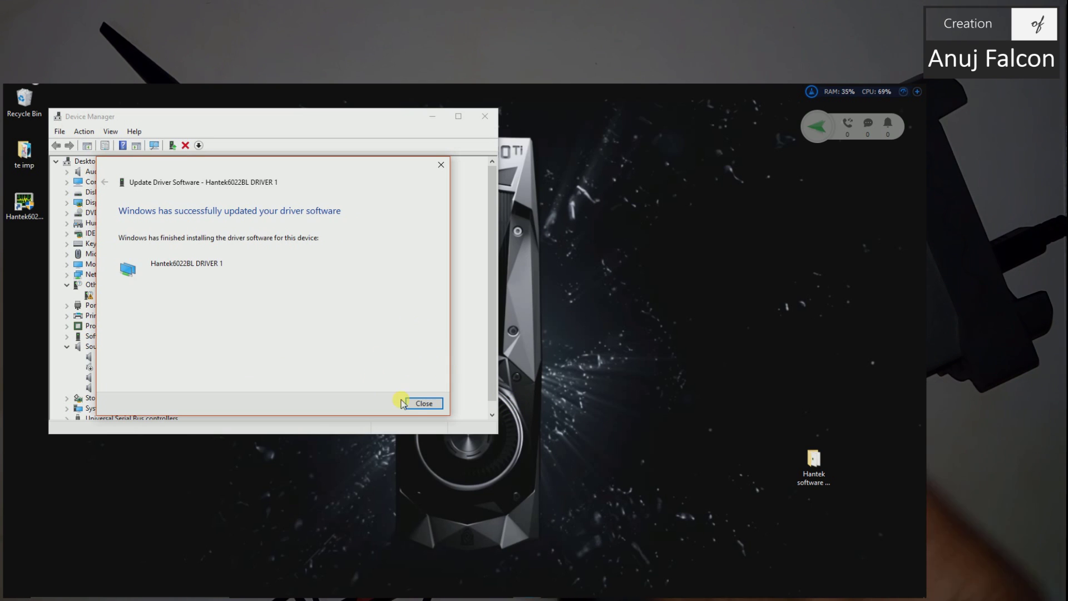
pyautogui.click(418, 403)
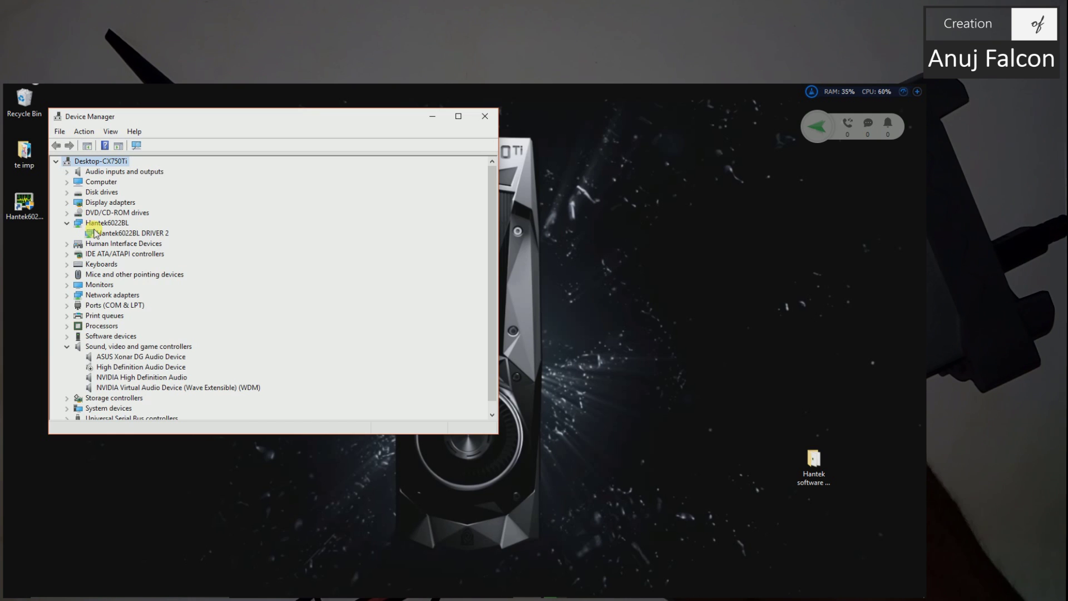
# - Check the new Hantek6022BL driver entry, then minimize Device Manager
pyautogui.click(161, 233)
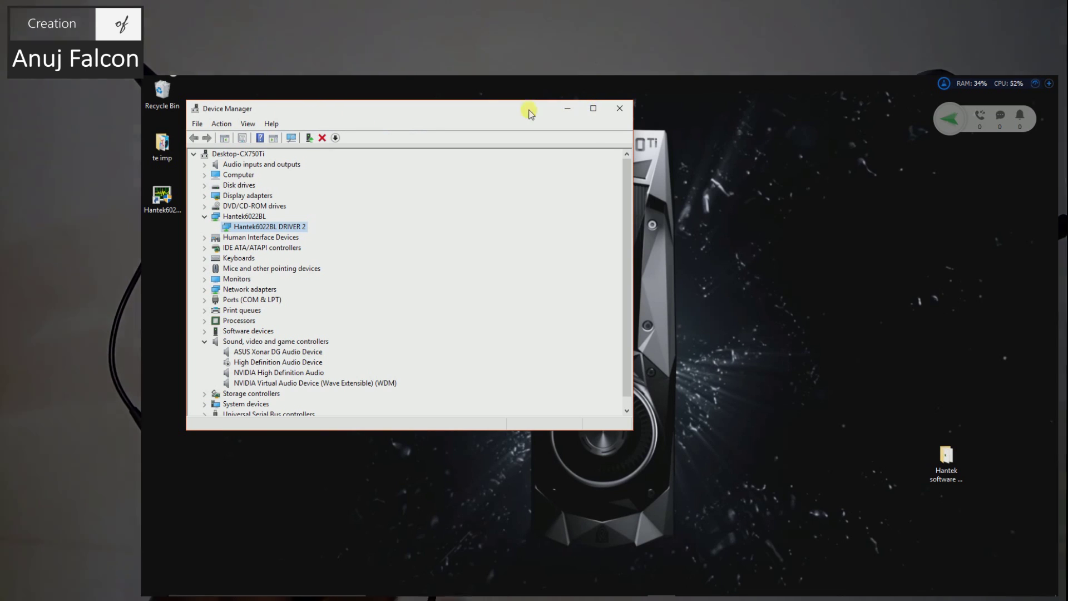
pyautogui.click(568, 109)
# - Launch Hantek6022BL from the desktop and start the Hantek6022BE oscilloscope
pyautogui.doubleClick(146, 198)
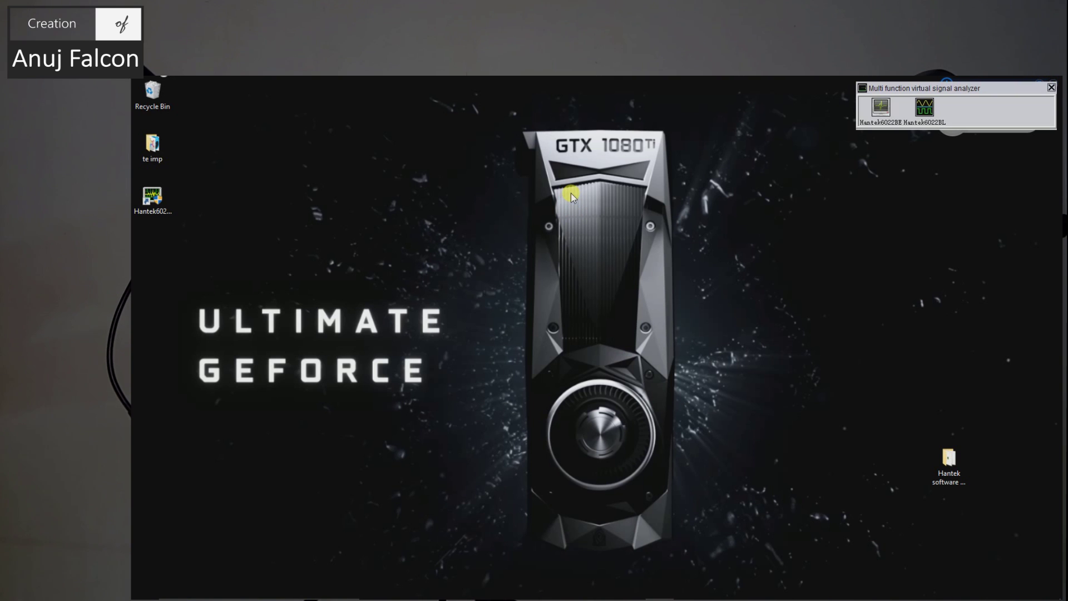
pyautogui.click(883, 108)
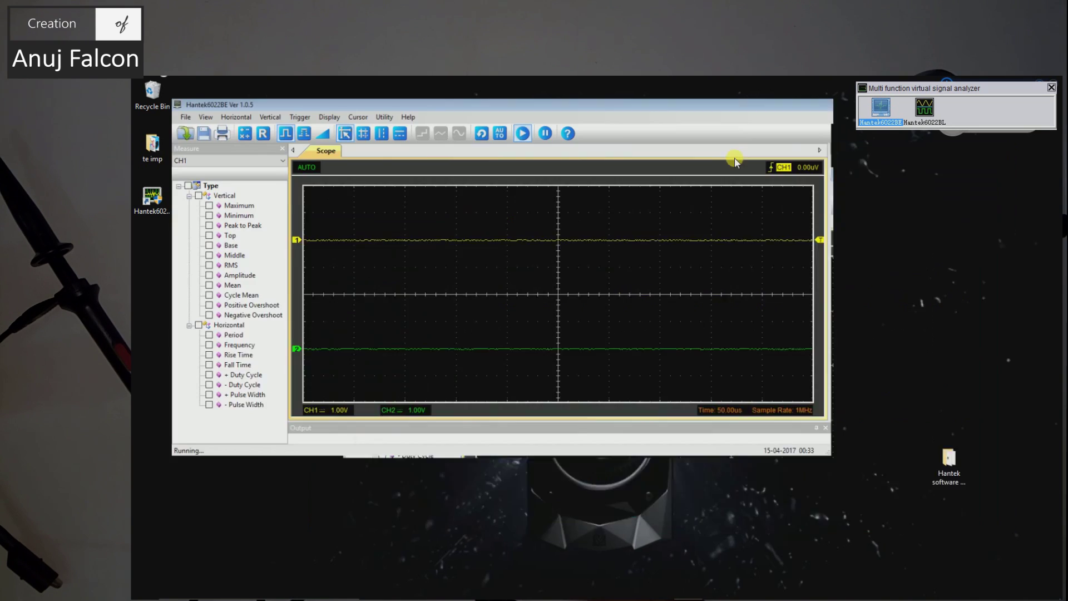
# - Maximize the scope window and position the CH1 and CH2 traces near the centre, slightly apart
pyautogui.press('super+Up')
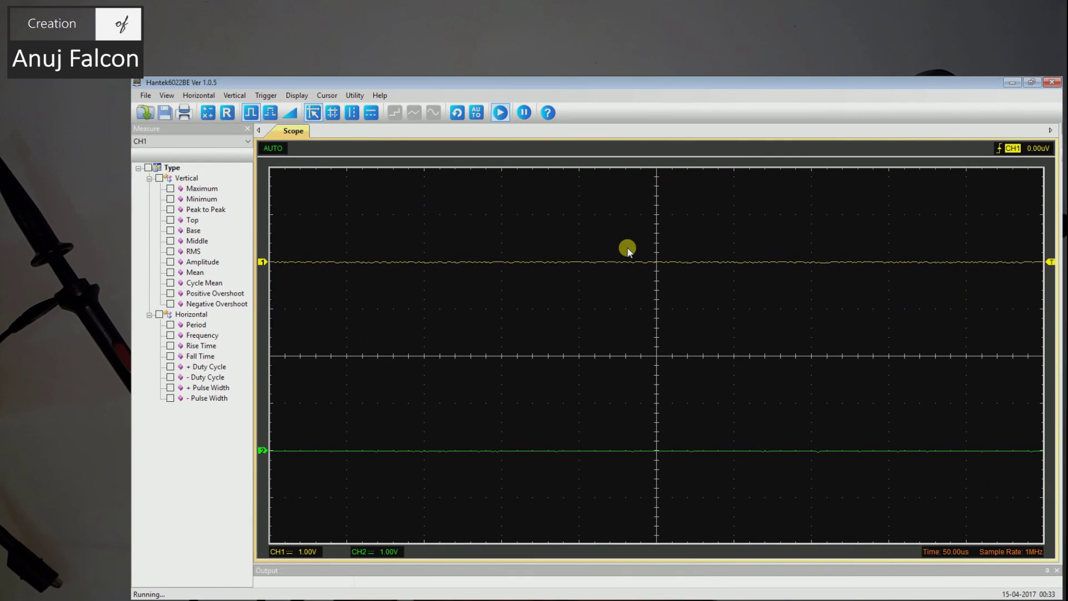
pyautogui.moveTo(262, 290); pyautogui.dragTo(262, 342)
pyautogui.moveTo(262, 450)
pyautogui.mouseDown()
pyautogui.moveTo(262, 365)
pyautogui.moveTo(262, 381)
pyautogui.mouseUp()
pyautogui.moveTo(262, 334)
pyautogui.mouseDown()
pyautogui.moveTo(263, 353)
pyautogui.moveTo(272, 318)
pyautogui.mouseUp()
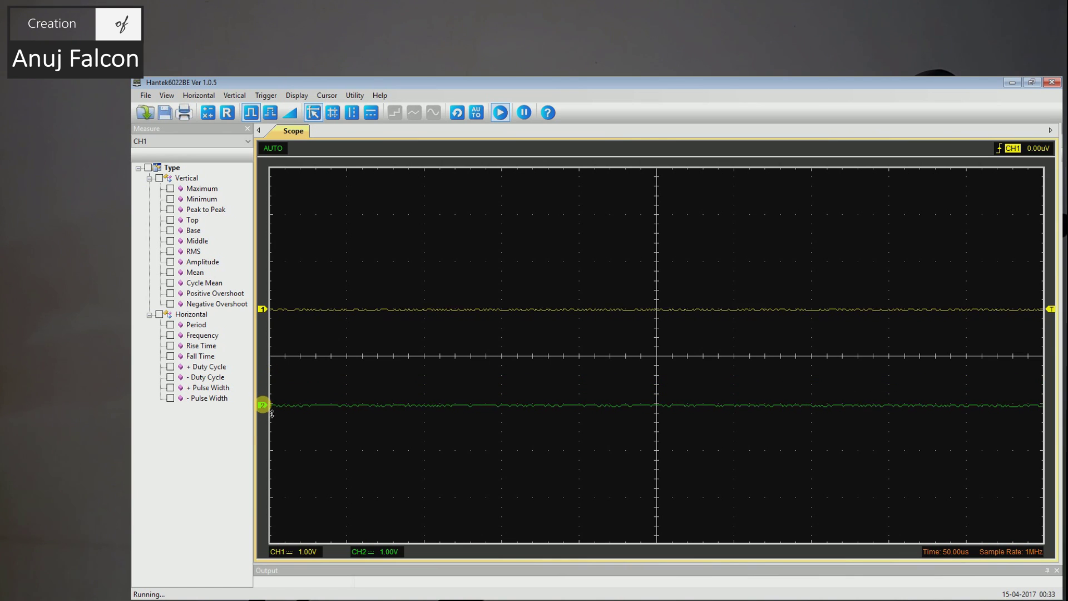
pyautogui.moveTo(272, 413); pyautogui.dragTo(274, 411)
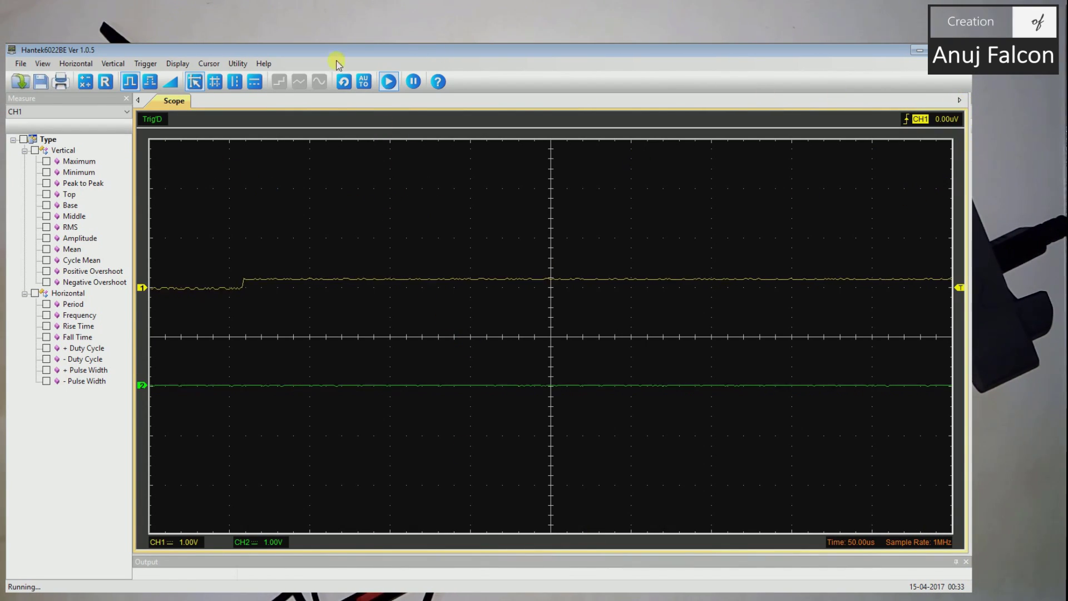
# - Look over the timebase menu, then toggle the Control Window off and back on
pyautogui.click(89, 66)
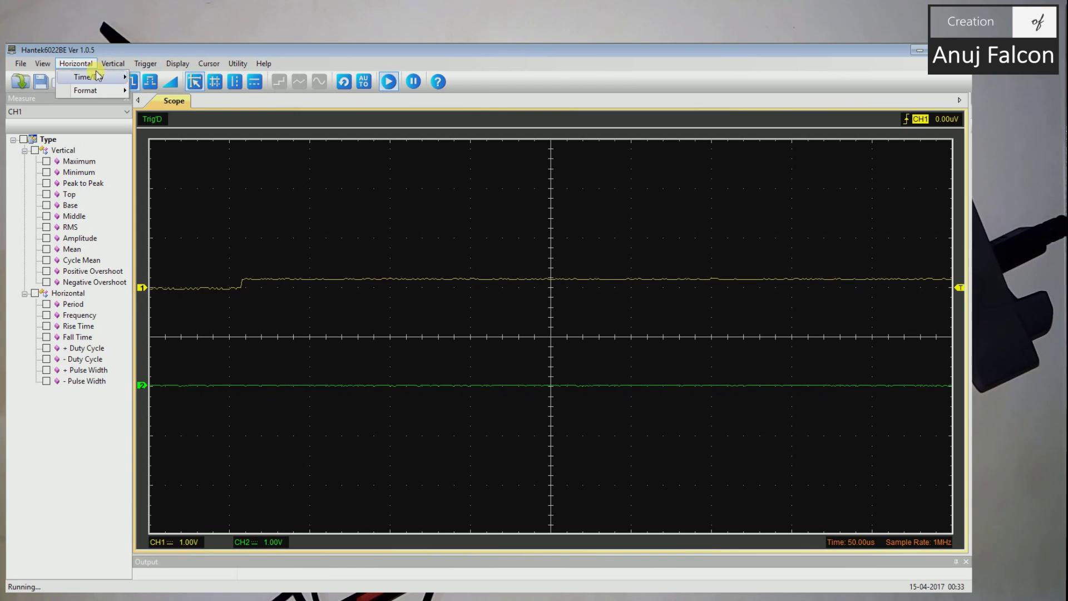
pyautogui.moveTo(97, 78)
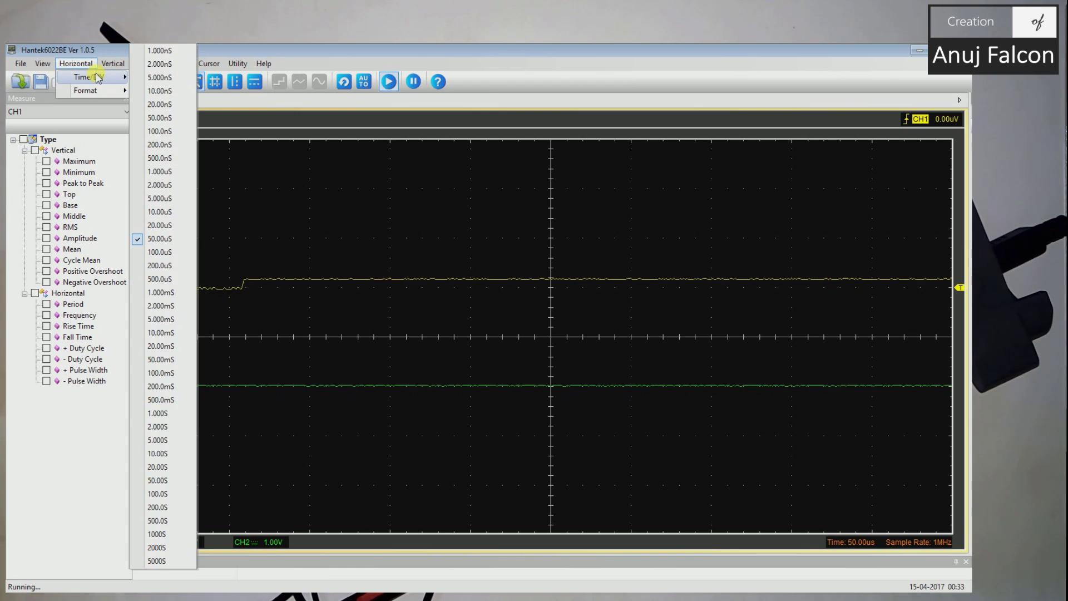
pyautogui.click(43, 63)
pyautogui.click(42, 64)
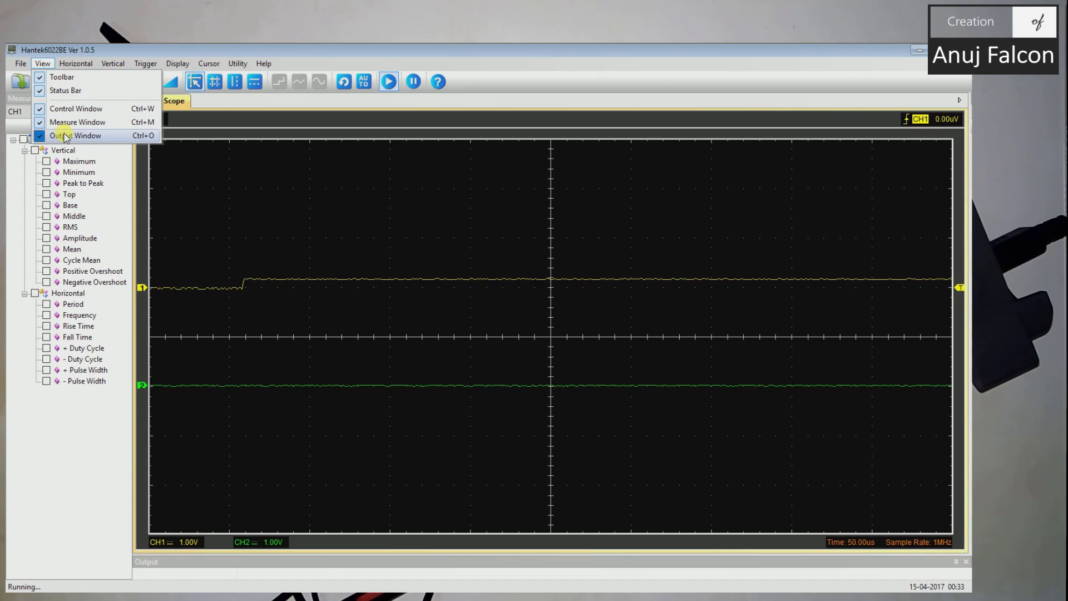
pyautogui.click(42, 110)
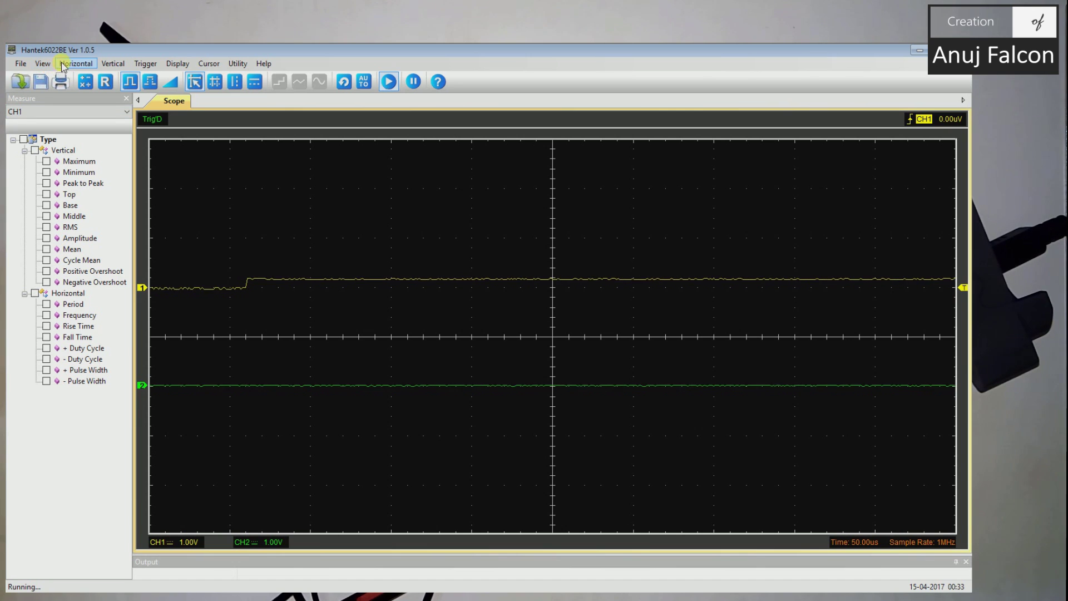
pyautogui.click(62, 65)
pyautogui.click(40, 108)
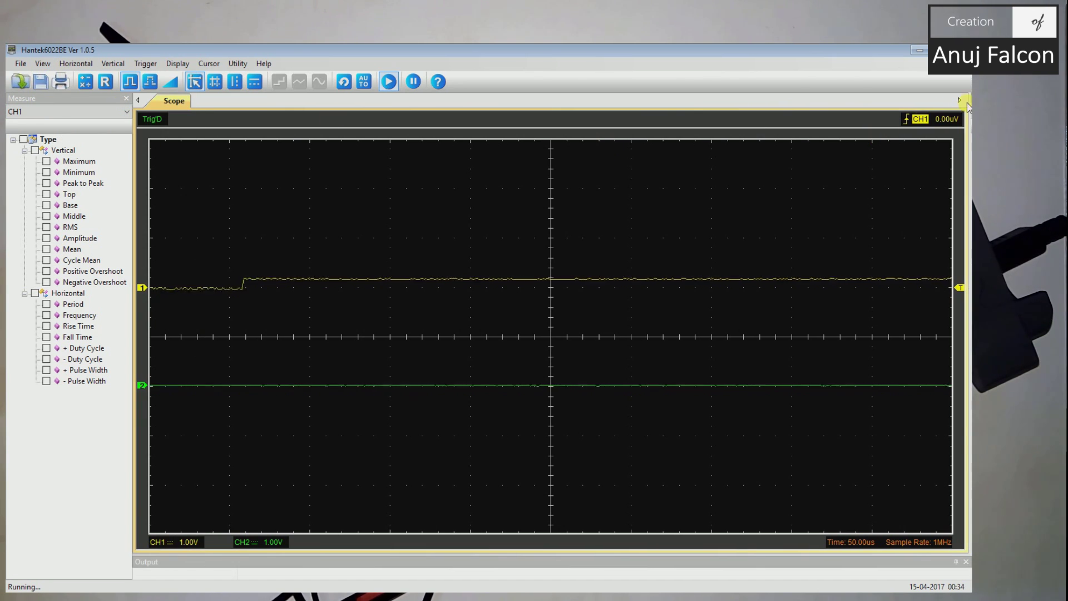
# - Show the widened control panel beside the maximized scope and set Time/DIV to 500.0us
pyautogui.doubleClick(881, 51)
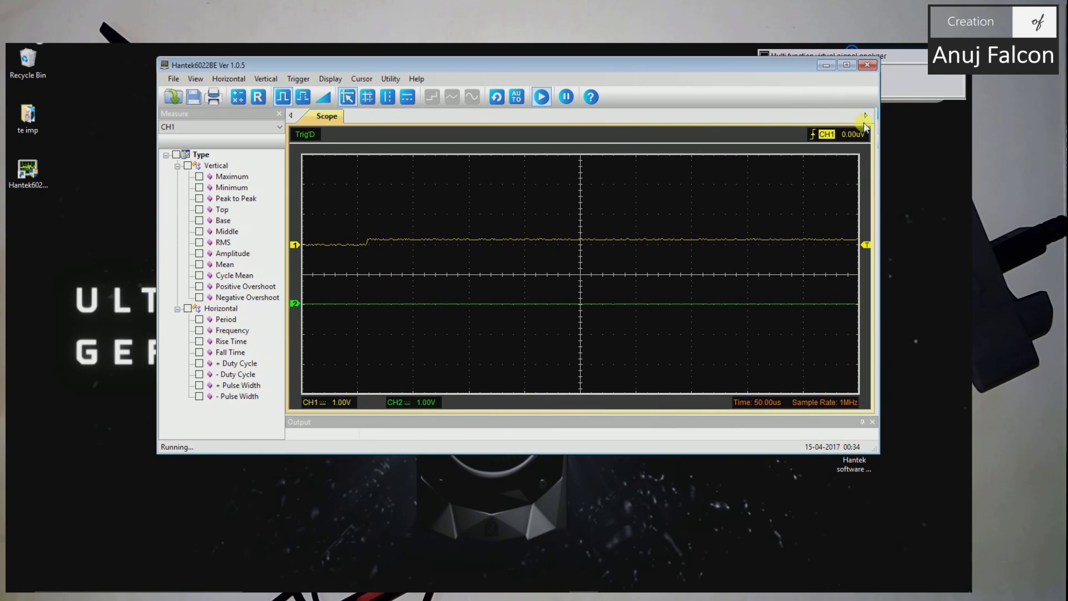
pyautogui.moveTo(884, 134); pyautogui.dragTo(799, 131)
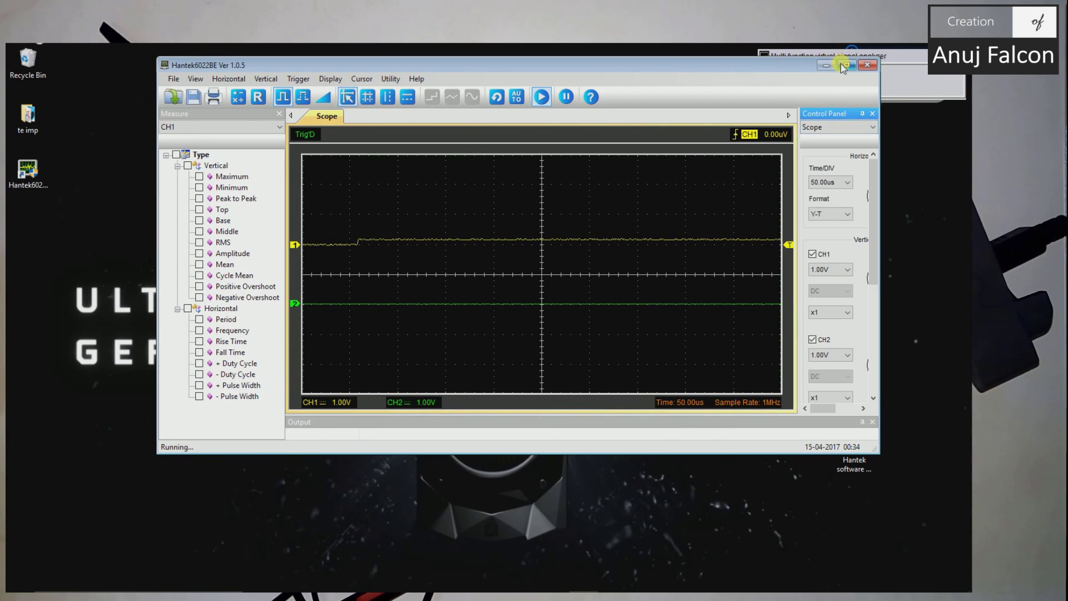
pyautogui.click(844, 65)
pyautogui.moveTo(901, 216); pyautogui.dragTo(808, 226)
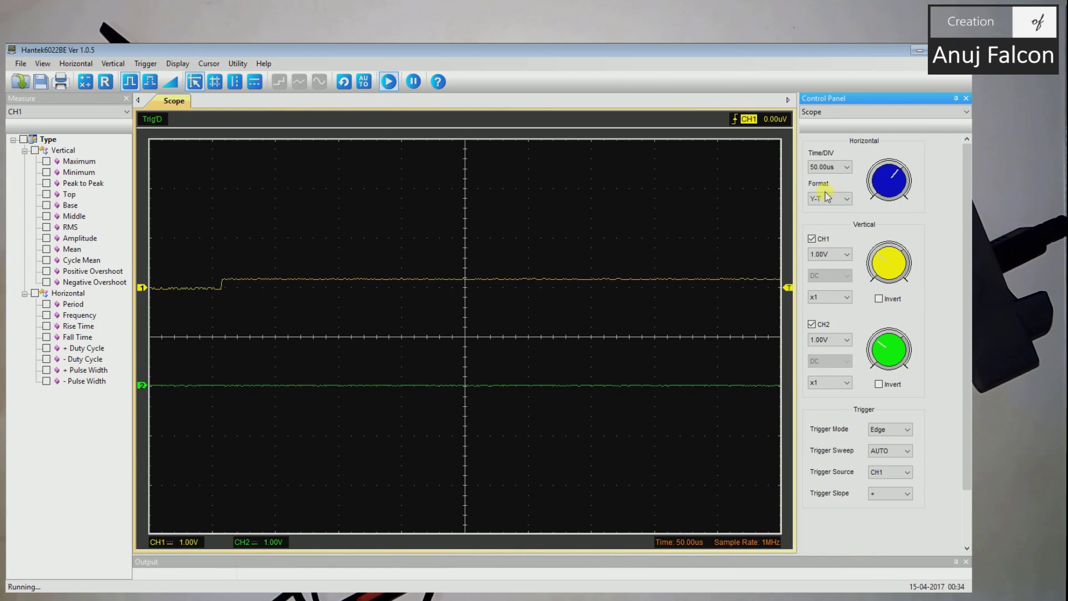
pyautogui.click(845, 169)
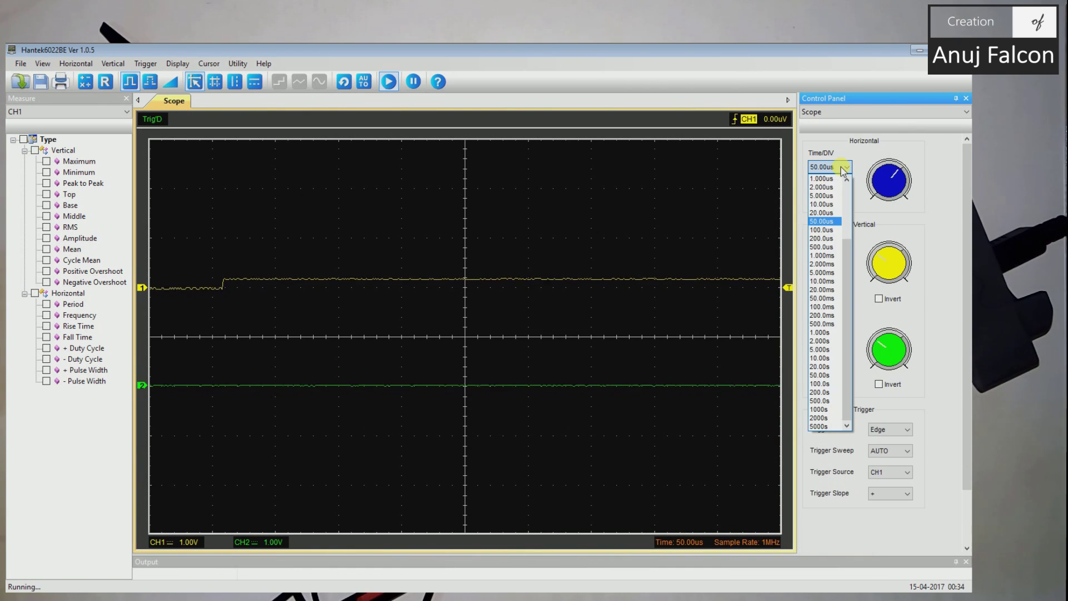
pyautogui.click(830, 251)
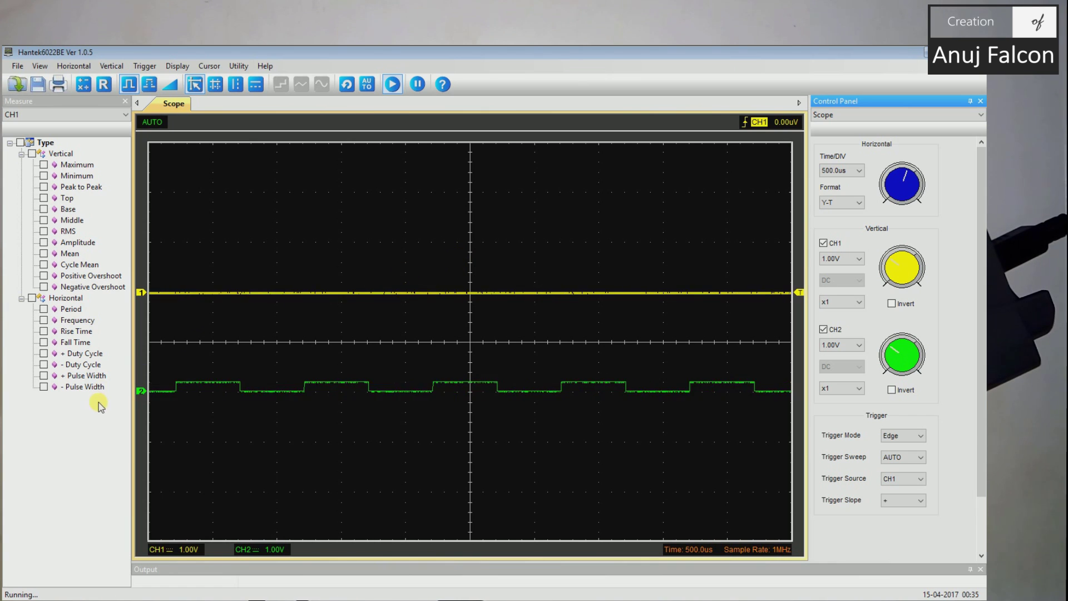
# - Raise the green CH2 trace and the yellow CH1 trace so CH2's square wave sits on CH1's baseline
pyautogui.moveTo(146, 396); pyautogui.dragTo(156, 326)
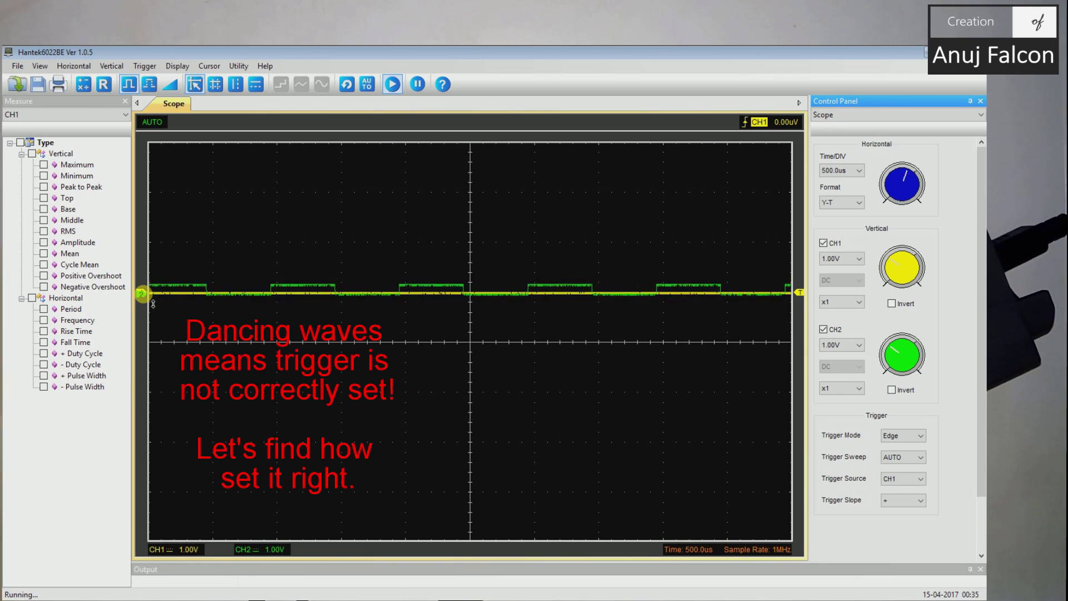
pyautogui.moveTo(153, 301); pyautogui.dragTo(152, 292)
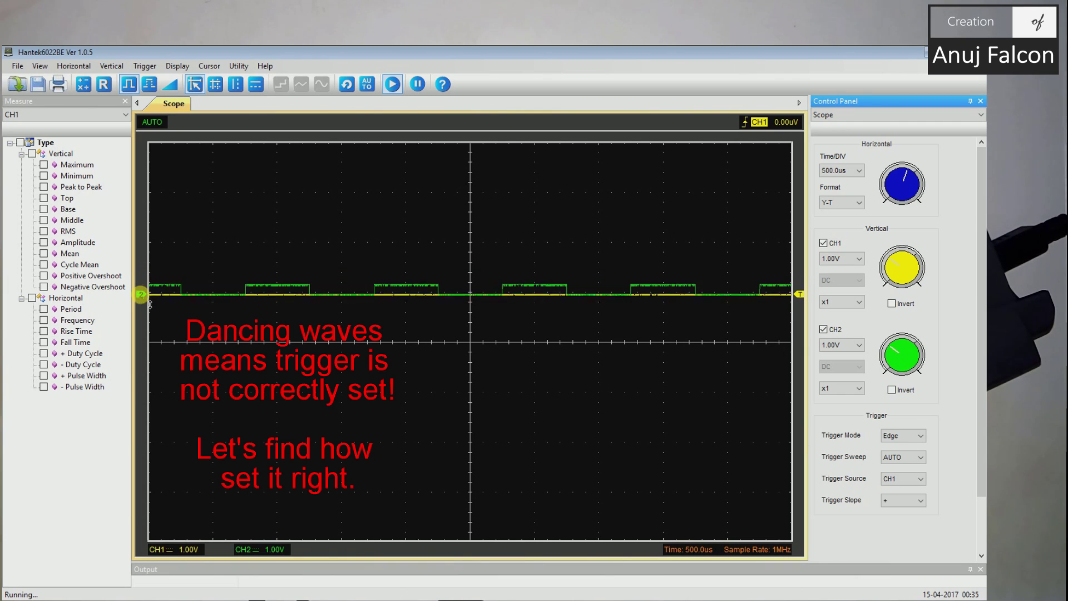
pyautogui.click(793, 292)
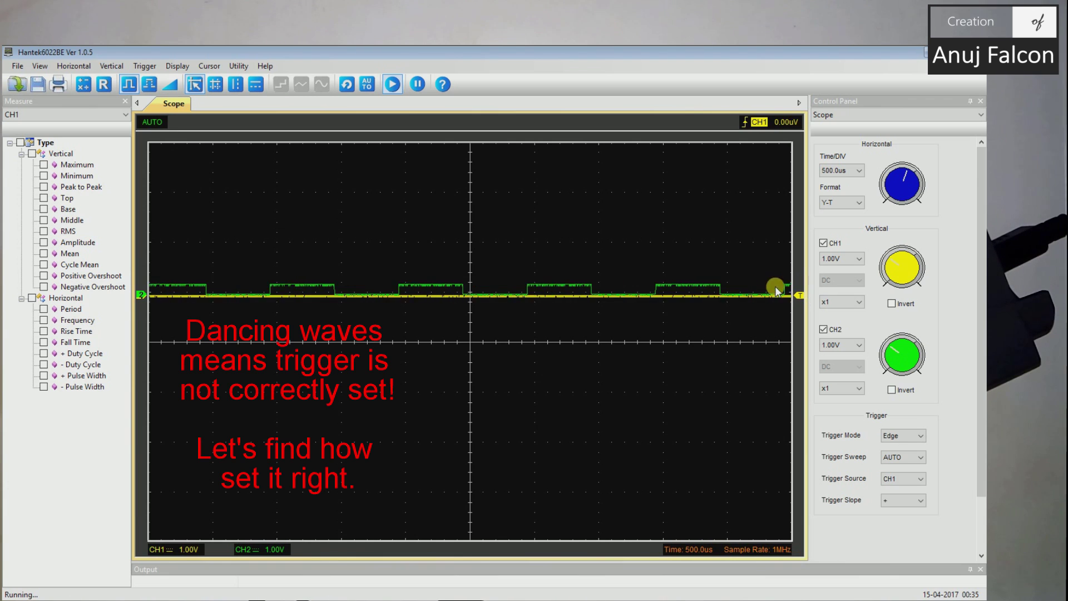
# - Run Autosetup, switch the trigger source to CH2, and set the trigger level to 125mV
pyautogui.click(367, 85)
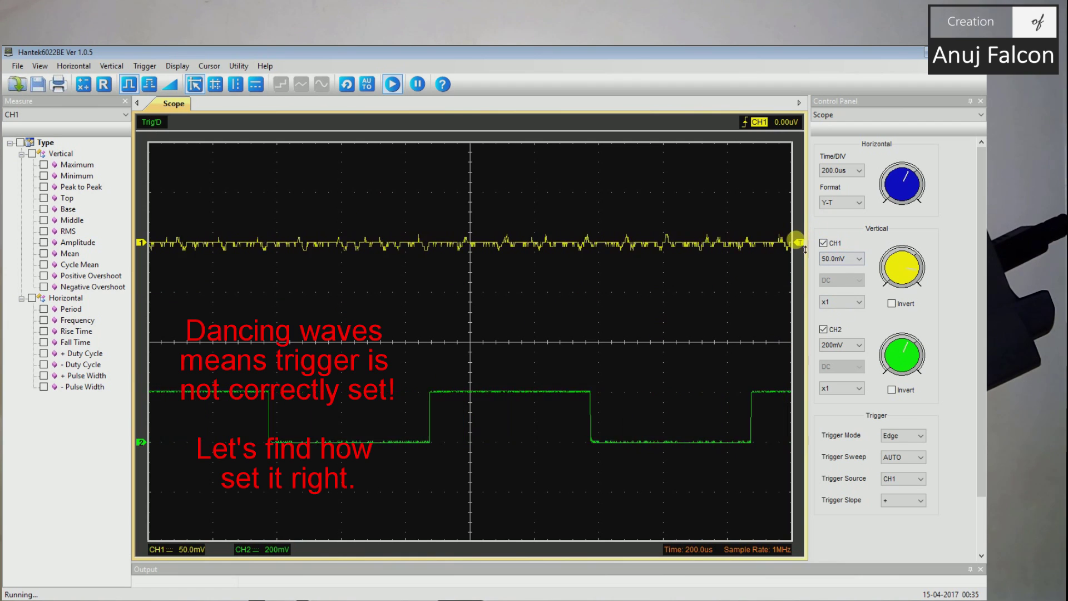
pyautogui.moveTo(804, 251)
pyautogui.mouseDown()
pyautogui.moveTo(805, 436)
pyautogui.moveTo(805, 416)
pyautogui.mouseUp()
pyautogui.click(906, 478)
pyautogui.click(900, 498)
pyautogui.moveTo(800, 442); pyautogui.dragTo(800, 412)
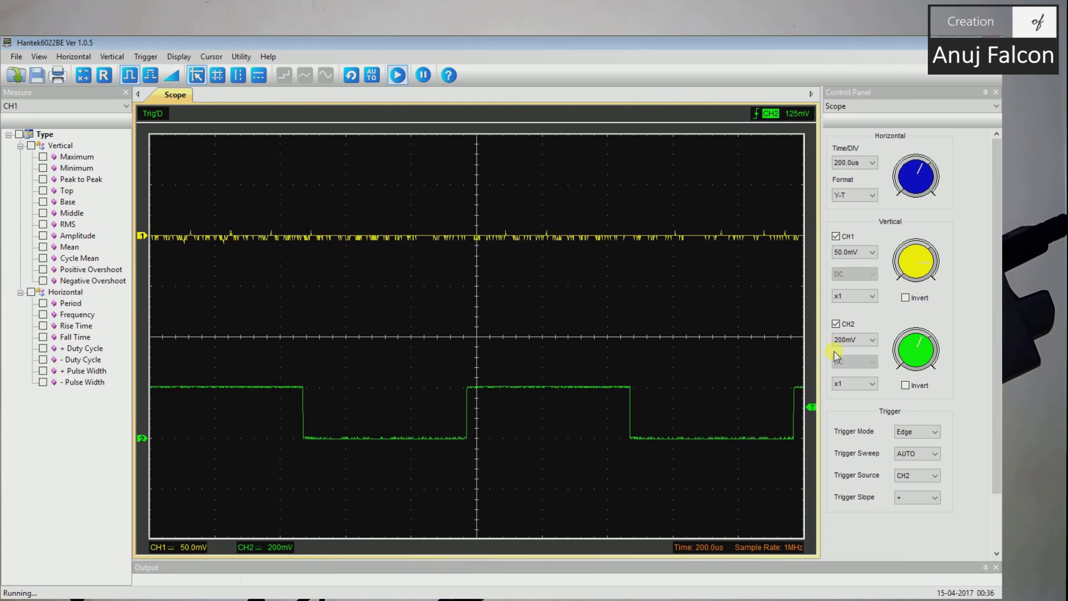
# - Set the CH2 and CH1 probes to x10, then start Utility > Calibrate
pyautogui.click(849, 385)
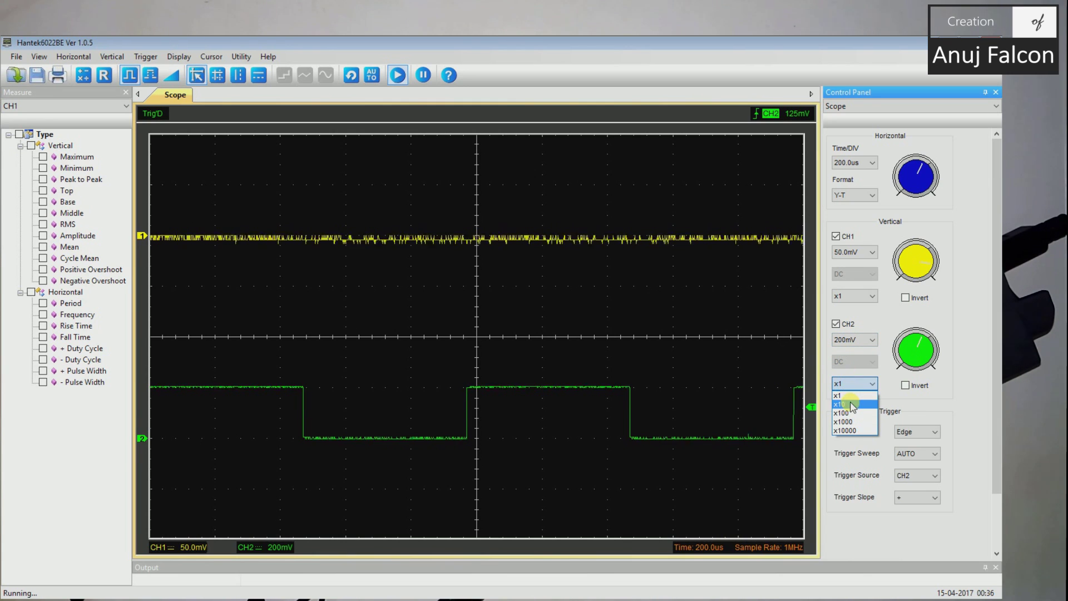
pyautogui.click(851, 404)
pyautogui.click(854, 296)
pyautogui.click(851, 314)
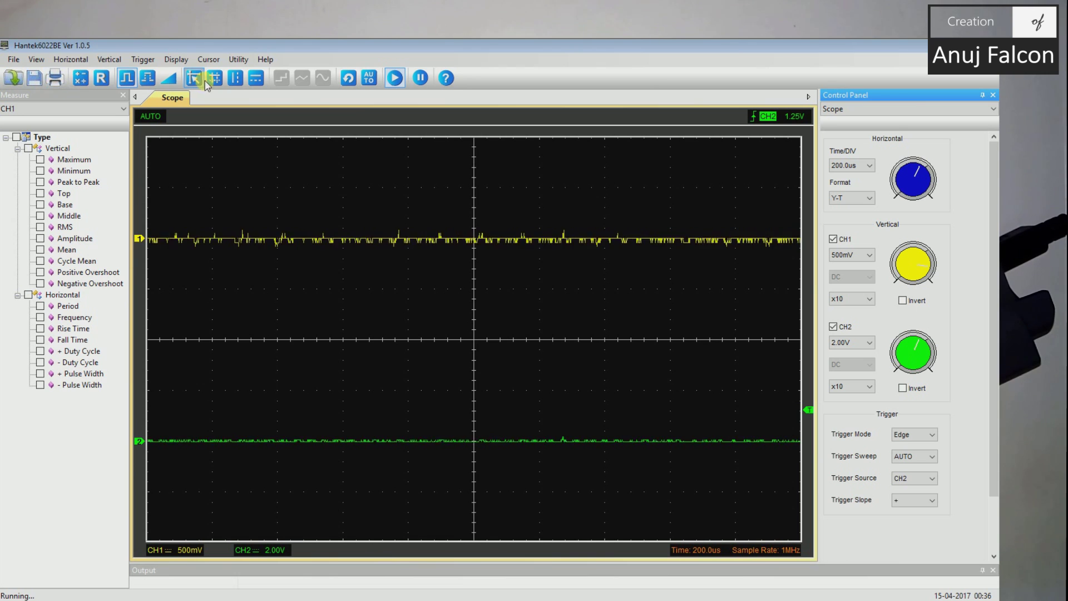
pyautogui.click(237, 60)
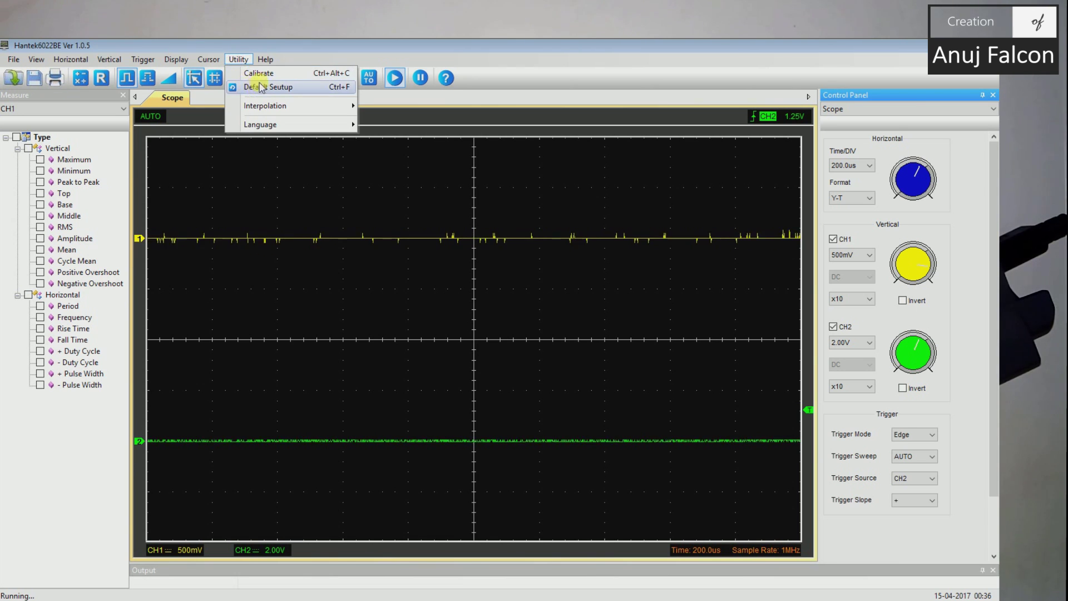
pyautogui.click(253, 73)
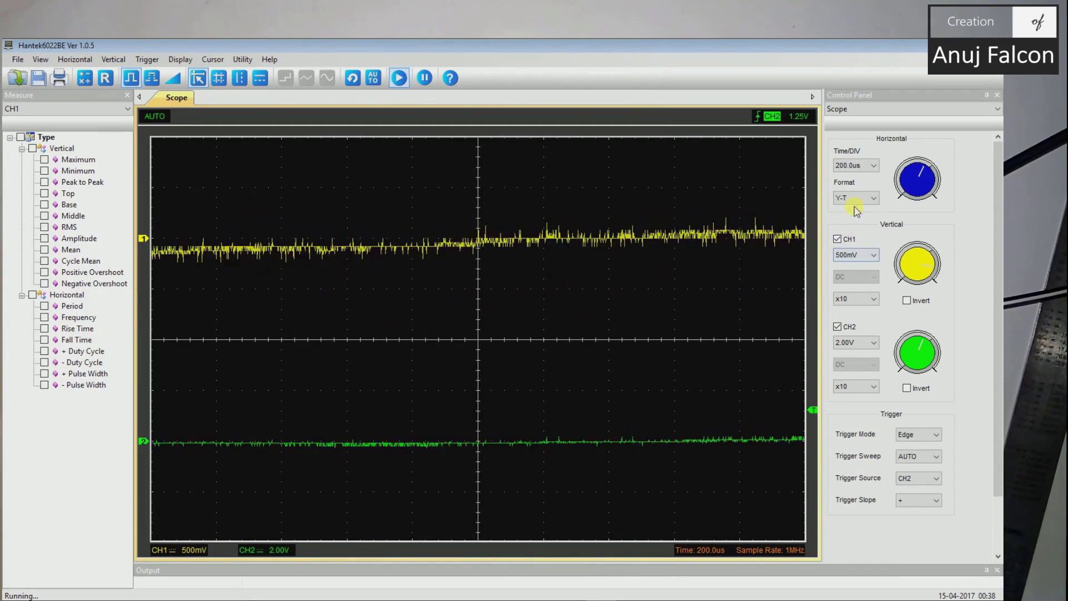
# - Run Autosetup, set Time/DIV back to 500.0us, and raise the CH1 trigger level to about 110mV
pyautogui.click(374, 79)
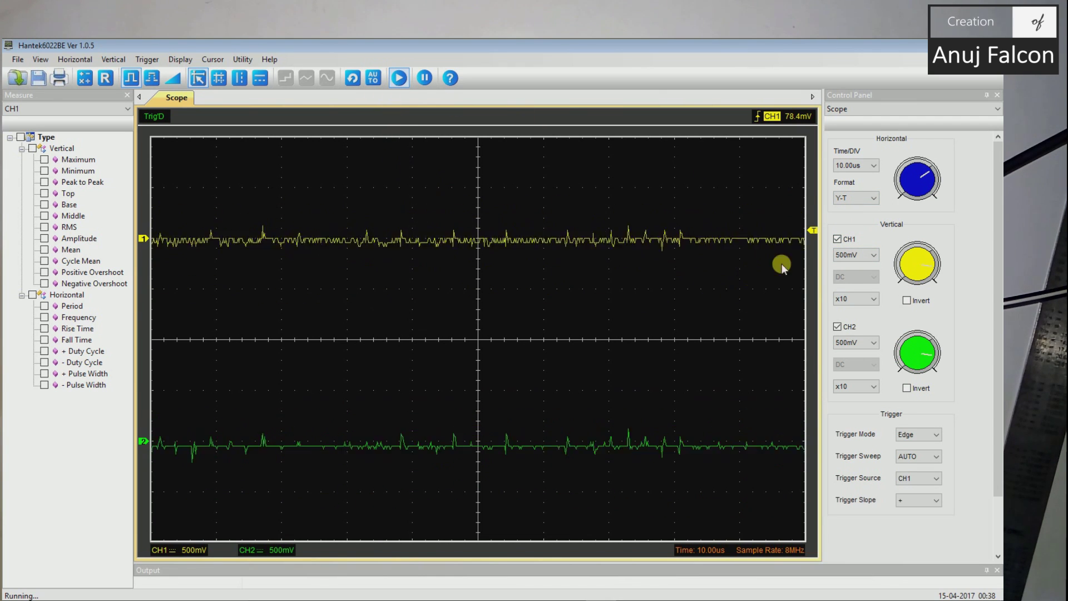
pyautogui.click(856, 165)
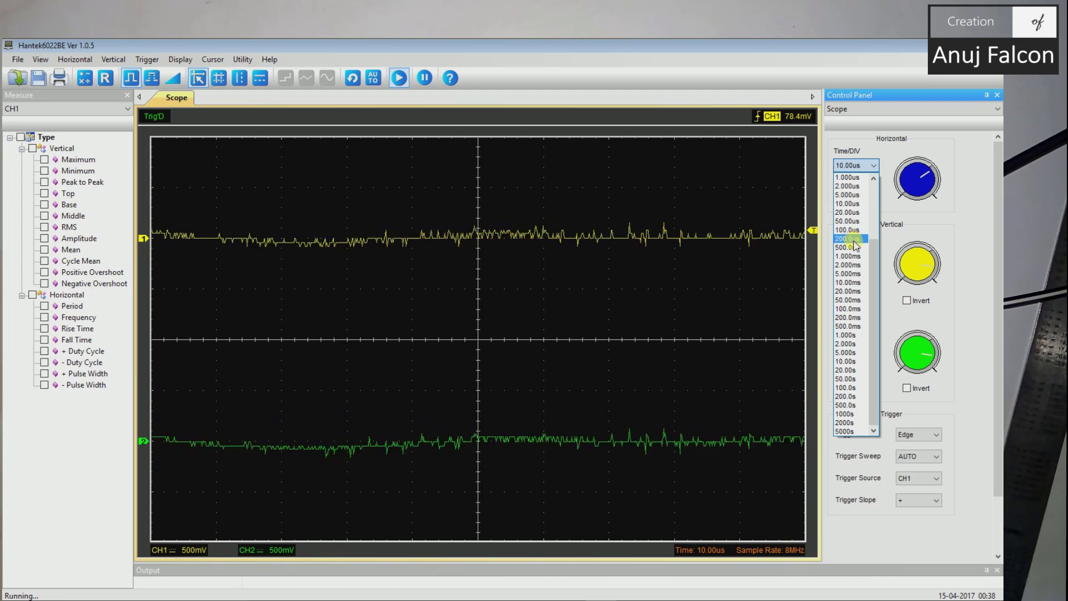
pyautogui.click(850, 247)
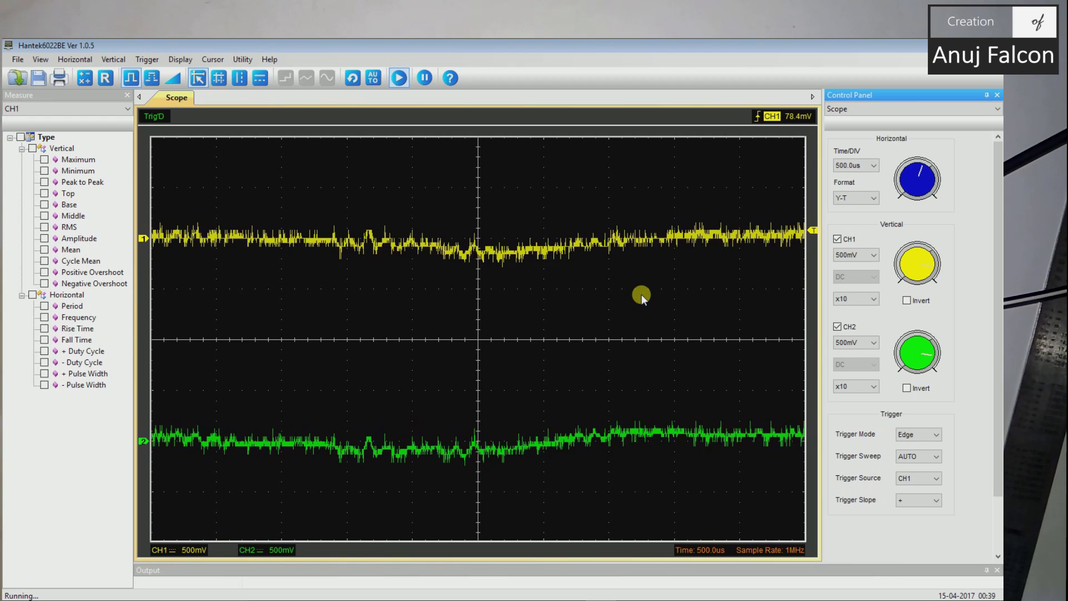
pyautogui.moveTo(813, 229); pyautogui.dragTo(812, 138)
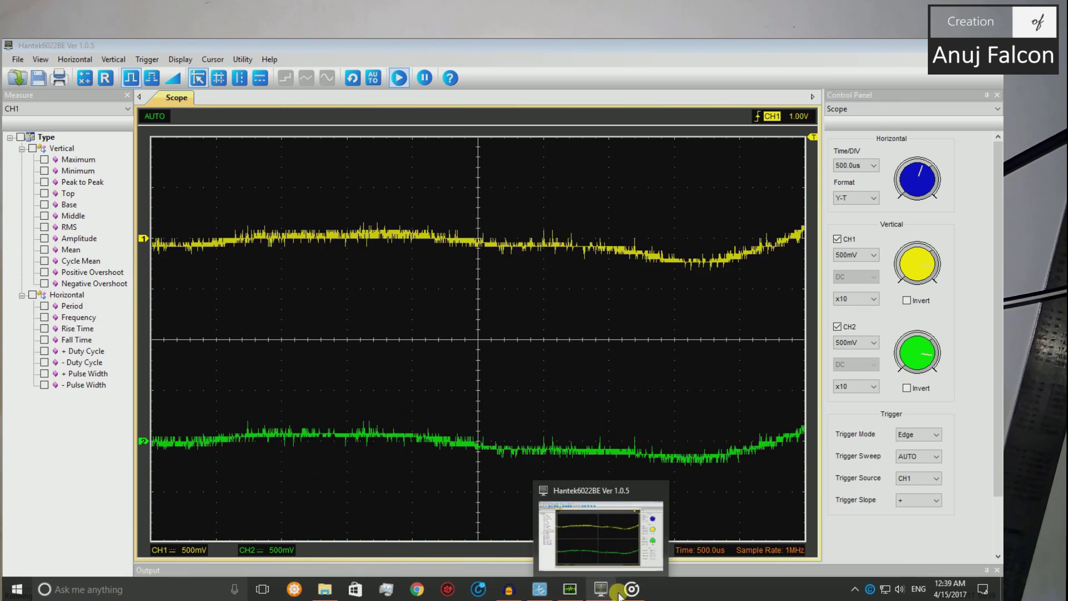
# - Move Groove Music to the left, resume 'Quit Playing Games', and return to the scope window
pyautogui.click(625, 594)
pyautogui.moveTo(501, 72); pyautogui.dragTo(168, 92)
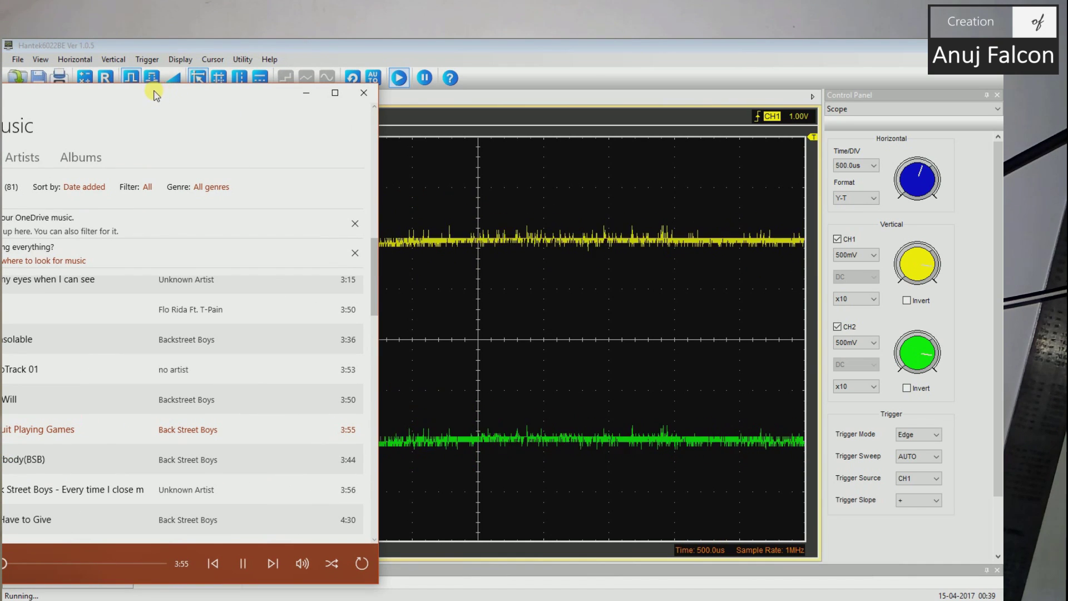
pyautogui.click(243, 563)
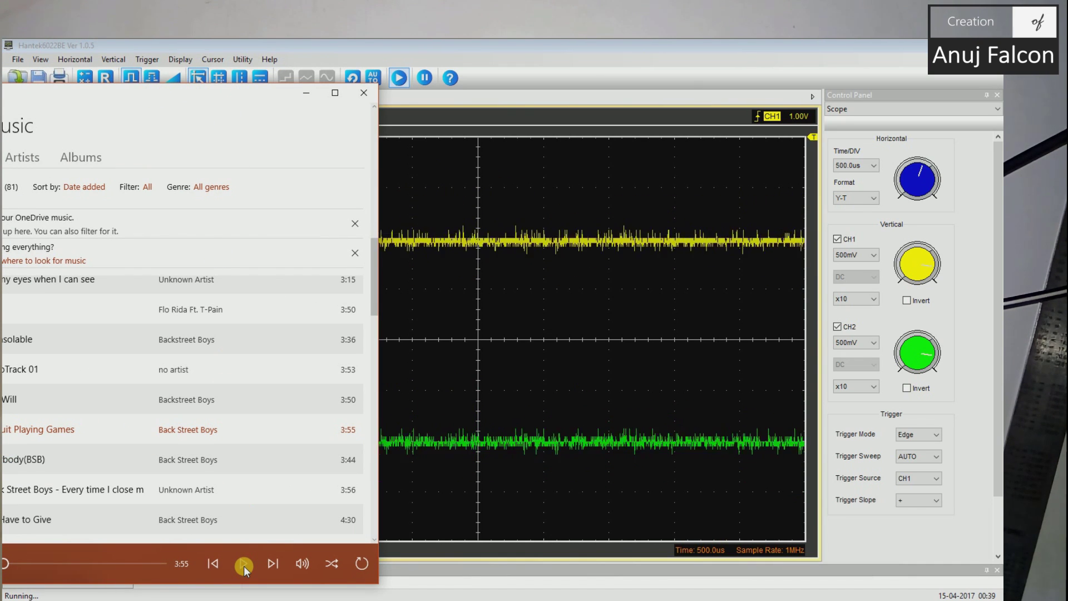
pyautogui.click(244, 564)
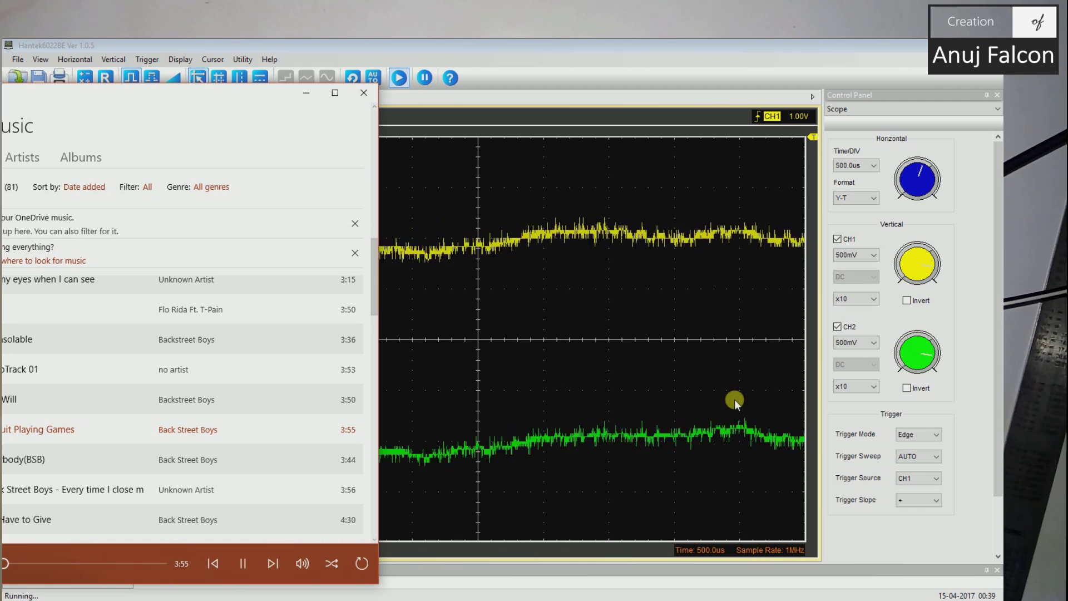
pyautogui.click(848, 342)
pyautogui.click(847, 344)
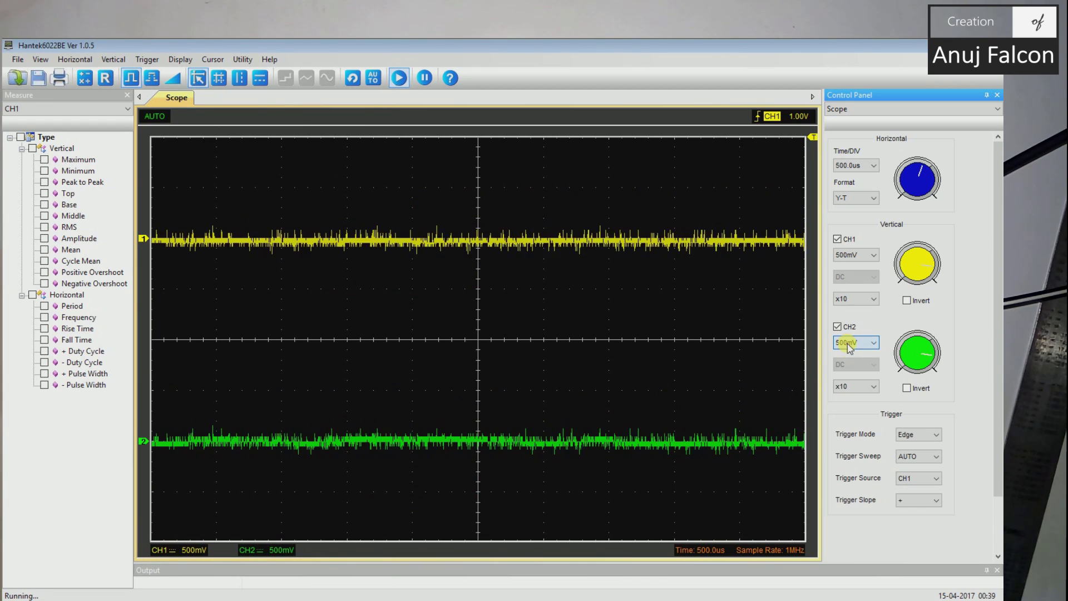
# - Try 2.00V per division on CH1 and CH2, then settle both channels at 1.00V
pyautogui.click(848, 257)
pyautogui.click(853, 293)
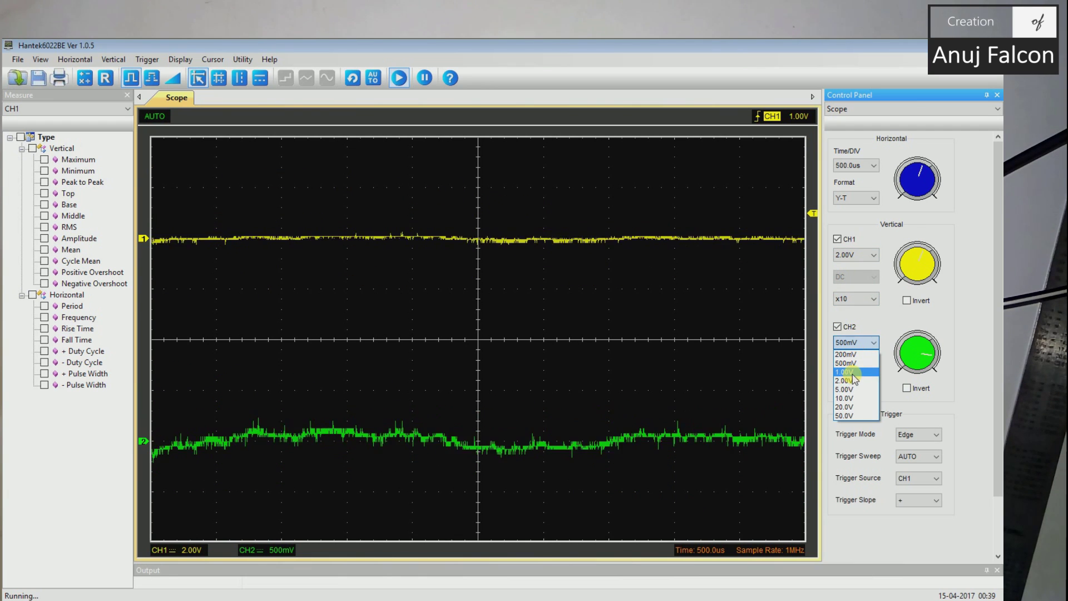
pyautogui.click(849, 381)
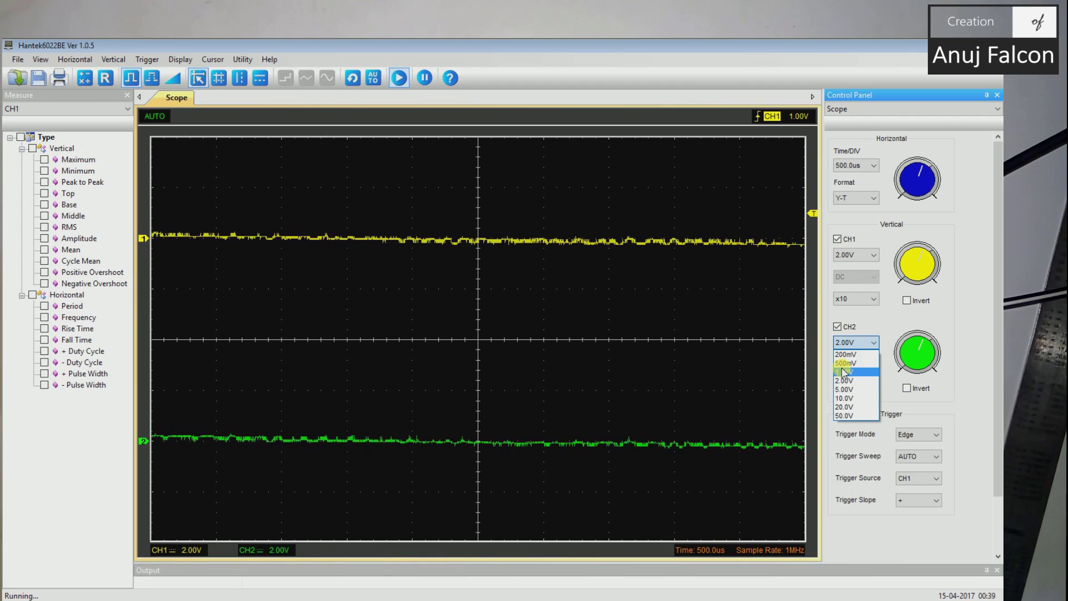
pyautogui.click(845, 372)
pyautogui.click(846, 254)
pyautogui.click(843, 285)
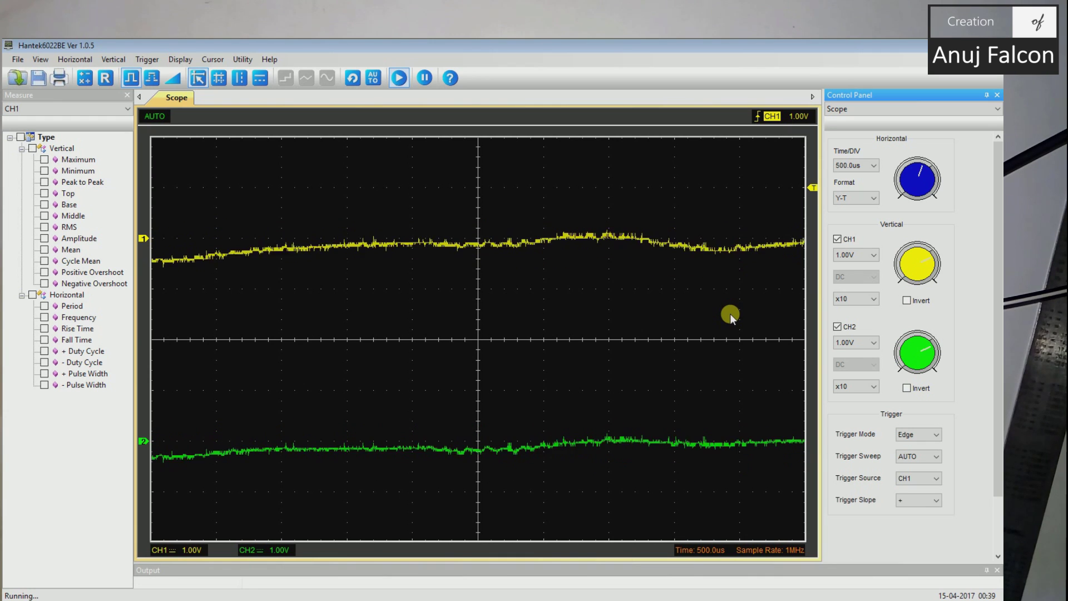
# - Raise the PC playback volume to 44 with the volume-up media key
pyautogui.press('XF86AudioRaiseVolume')
pyautogui.press('XF86AudioRaiseVolume')
pyautogui.press('XF86AudioRaiseVolume')
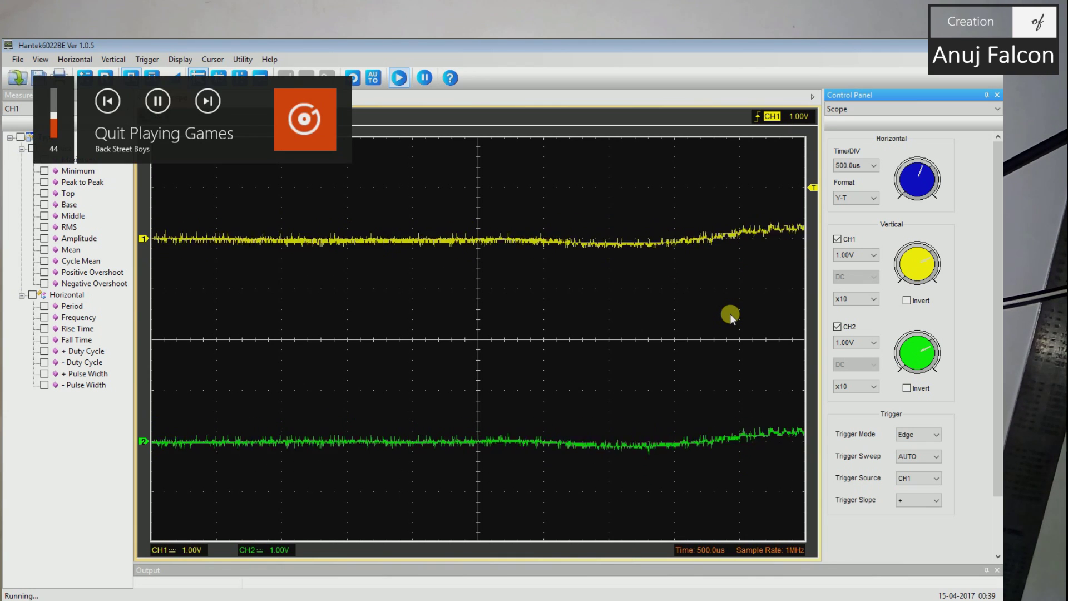